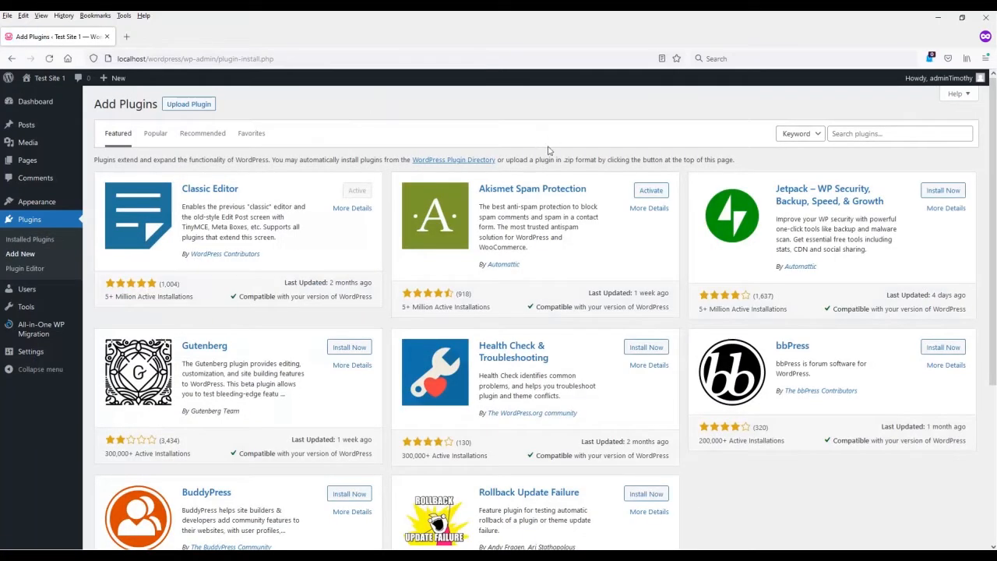
Step: Search the plugin directory for "slider", and browse the list of popular plugins
click(861, 134)
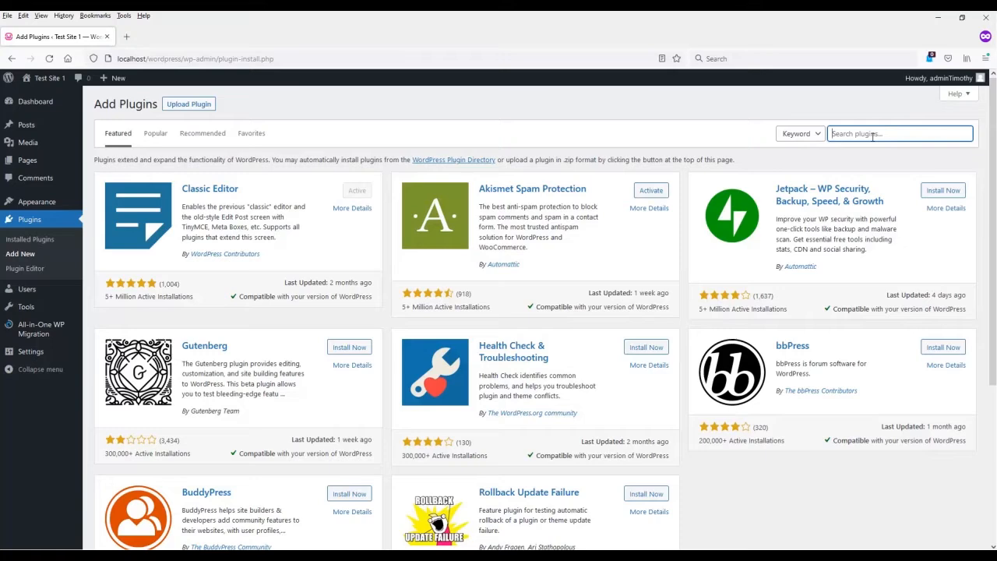
text(slider)
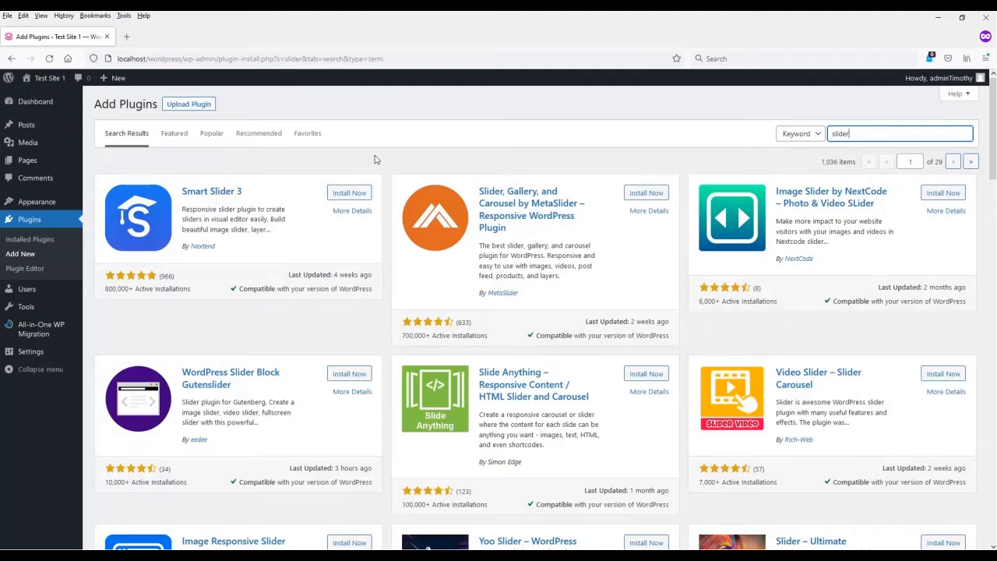
click(211, 133)
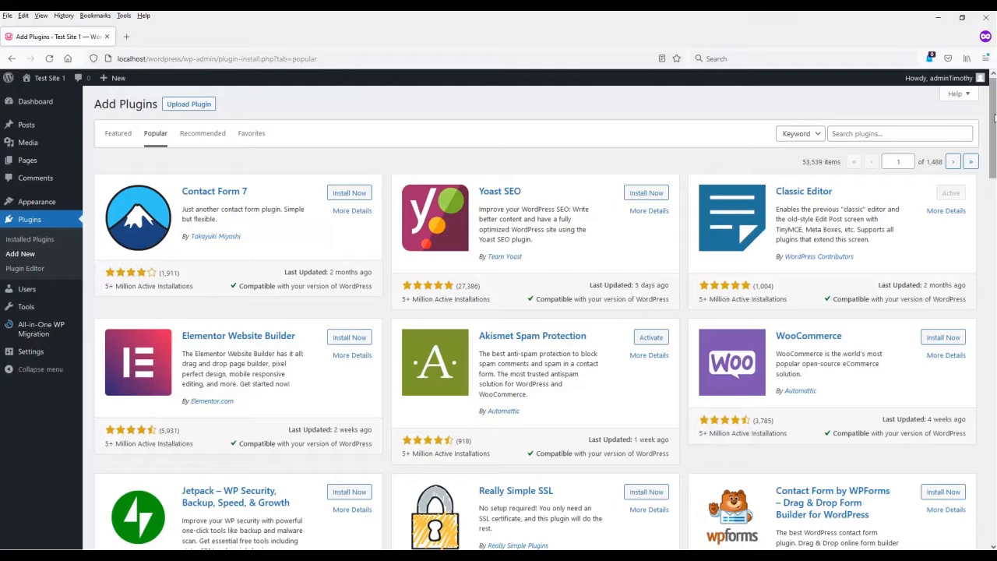
scroll(537, 312, down, 2)
scroll(537, 312, down, 2)
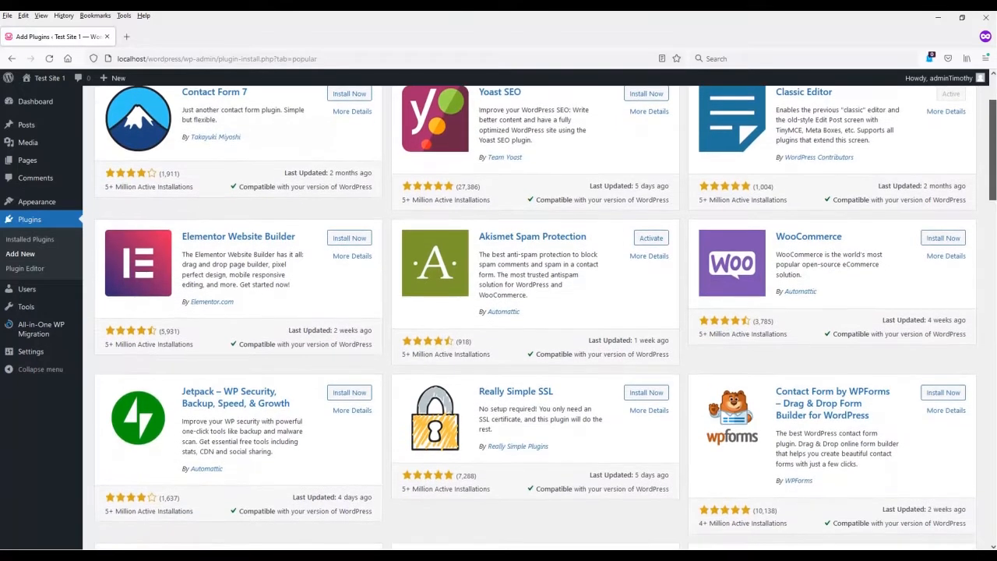
scroll(538, 312, down, 1)
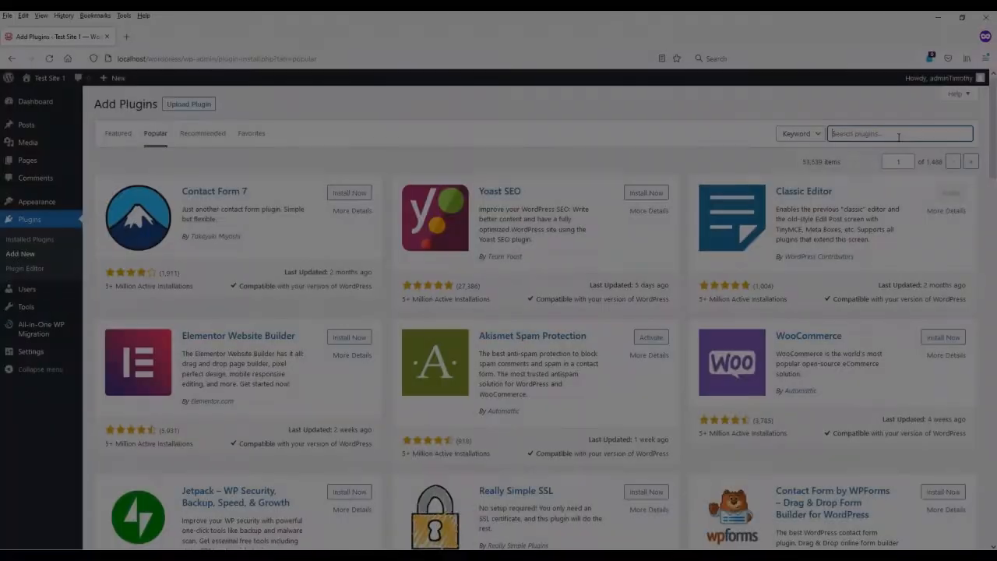
Step: Search the plugin directory for "commerce" and look through the matching plugins
text(commerce)
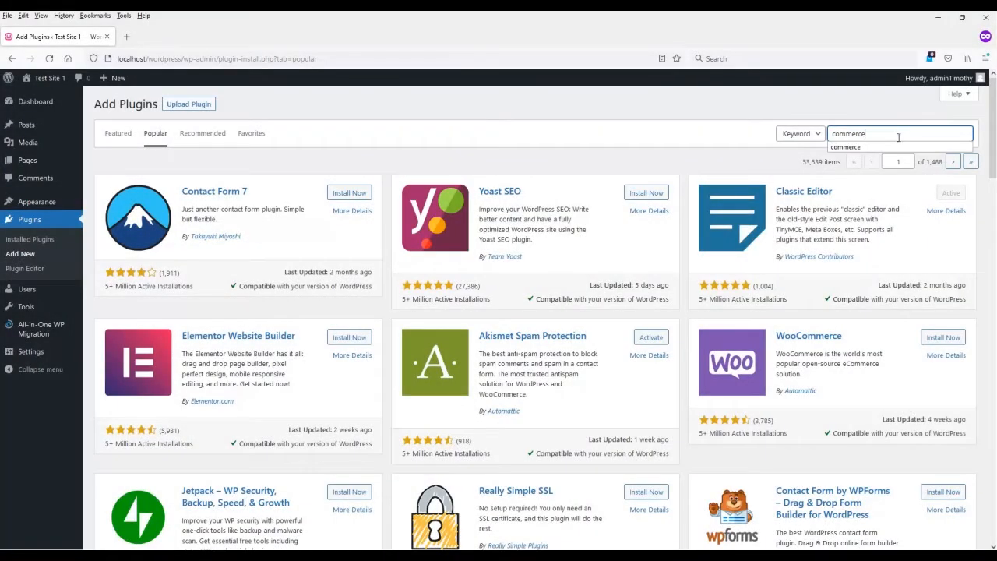
key(Return)
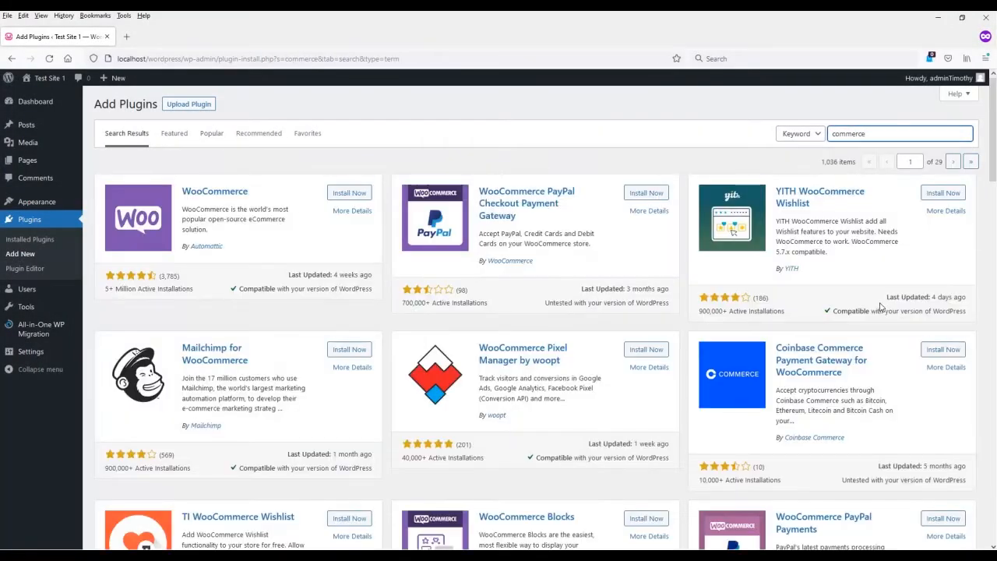
scroll(879, 306, down, 5)
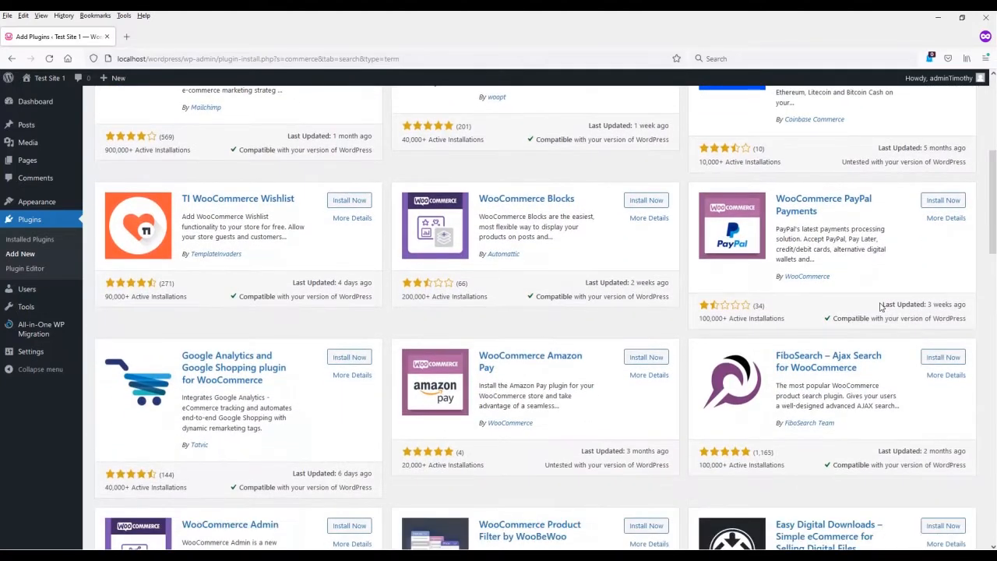
scroll(881, 306, down, 5)
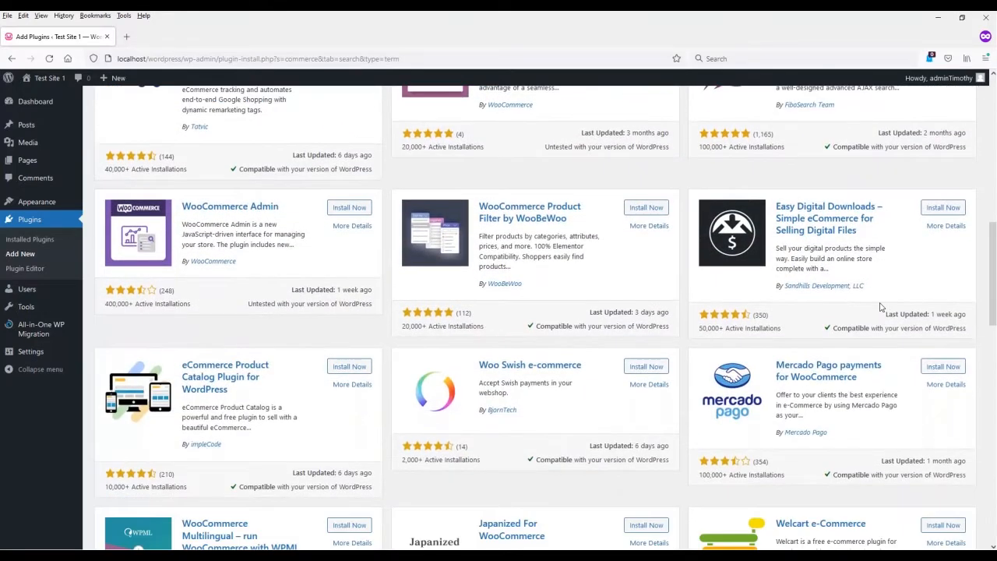
scroll(880, 306, down, 2)
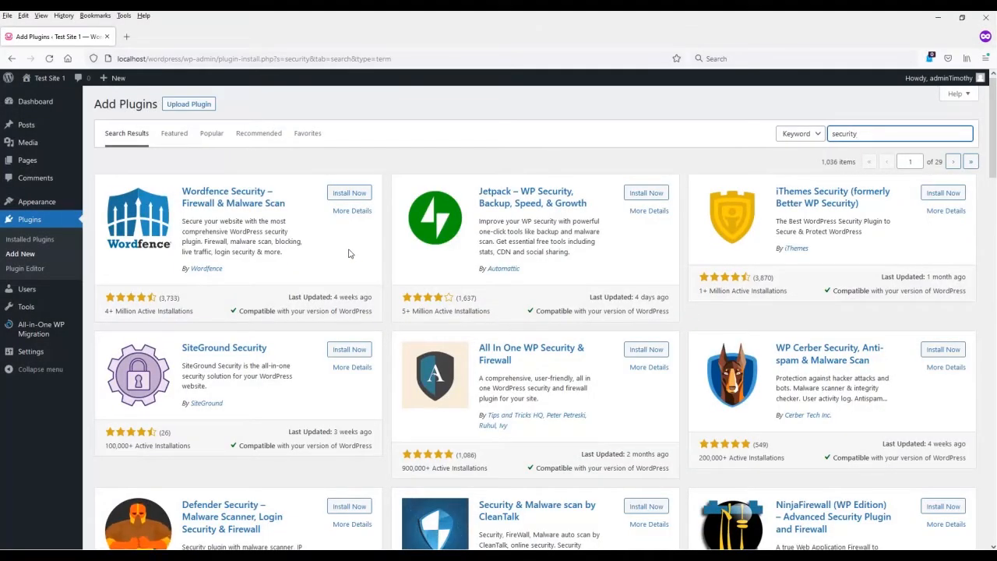
Step: Open the details of the Wordfence Security – Firewall & Malware Scan plugin and read through its description and reviews
click(214, 198)
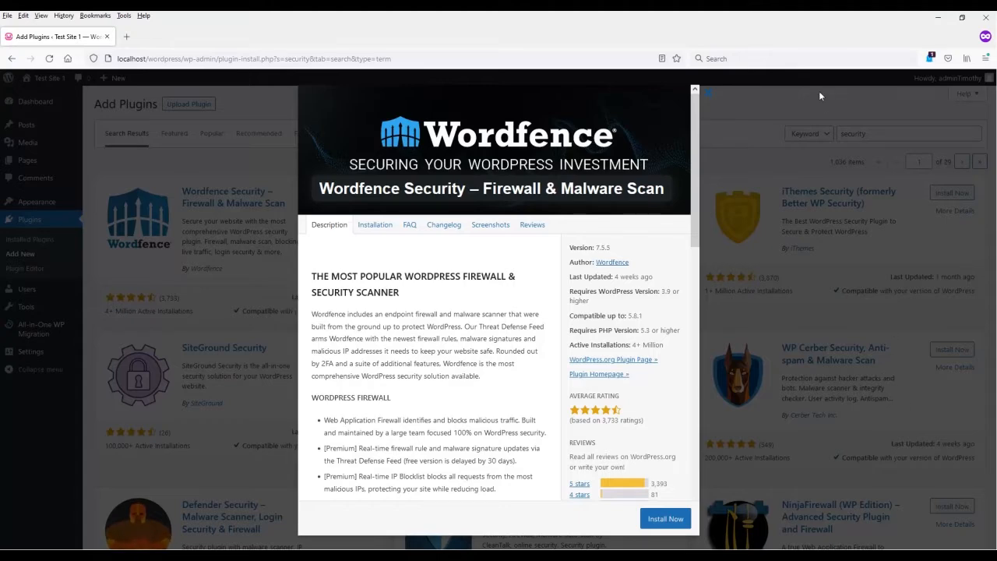
scroll(644, 253, down, 10)
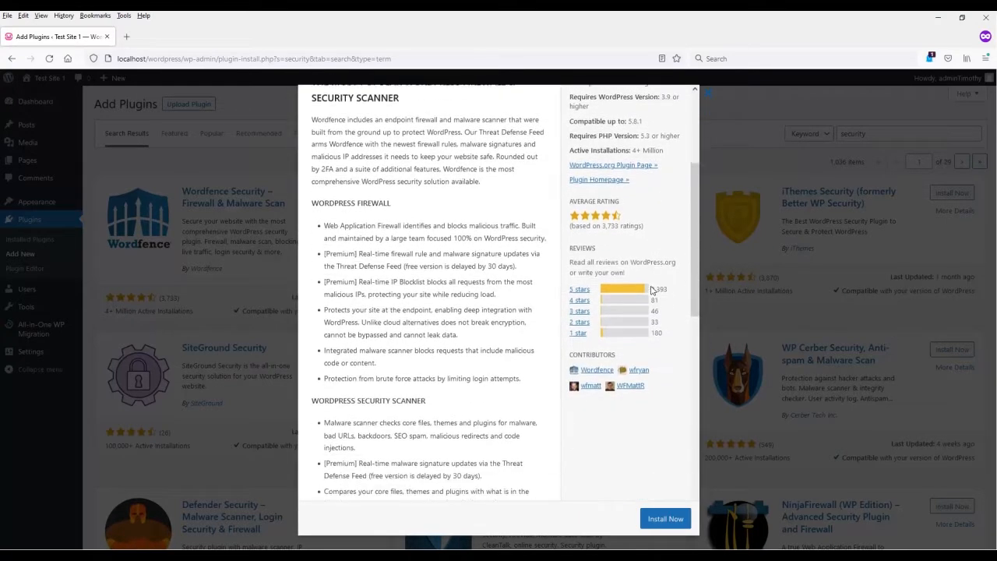
scroll(660, 351, down, 5)
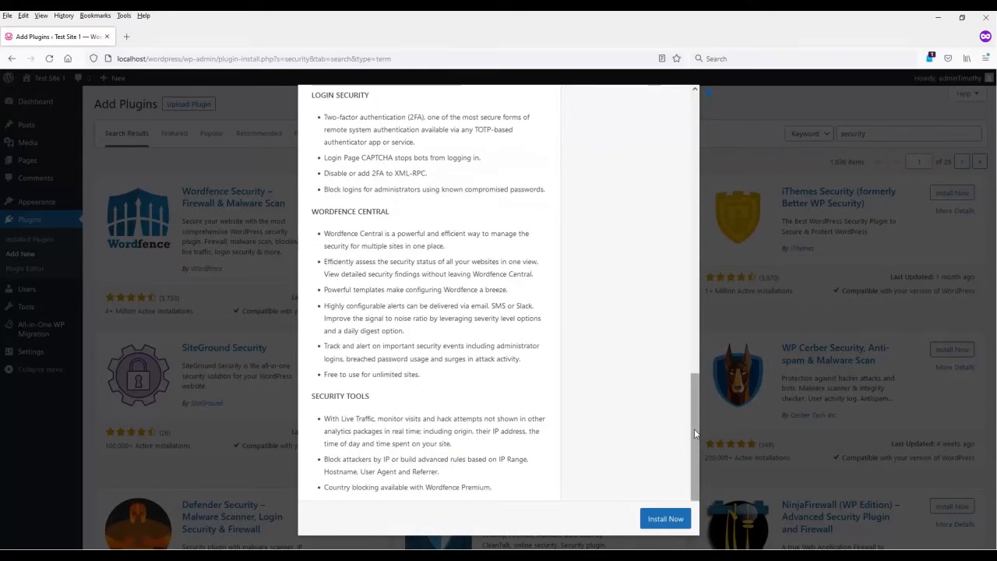
drag(694, 429, 701, 148)
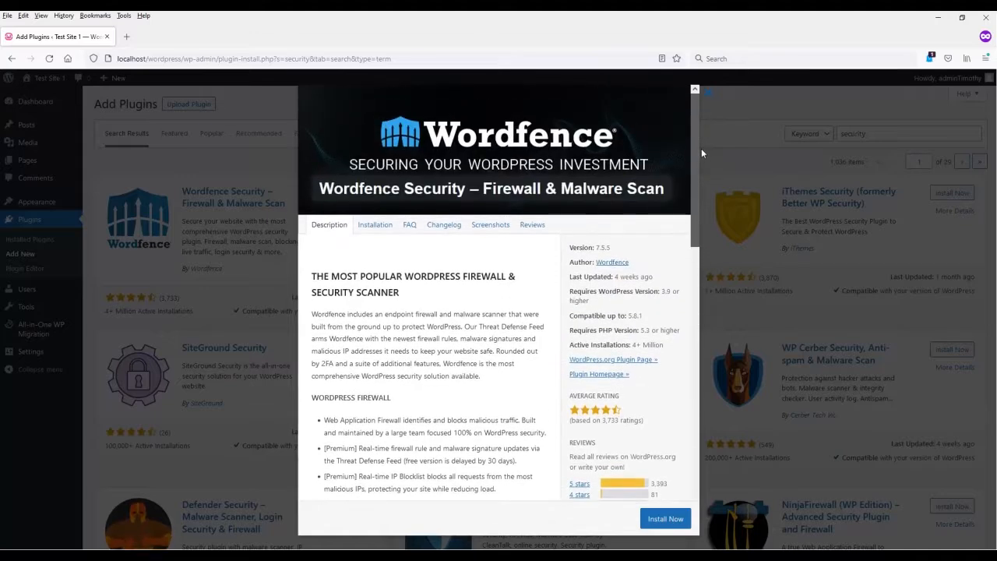
Step: Open Wordfence's plugin page on WordPress.org and look through its information
click(639, 360)
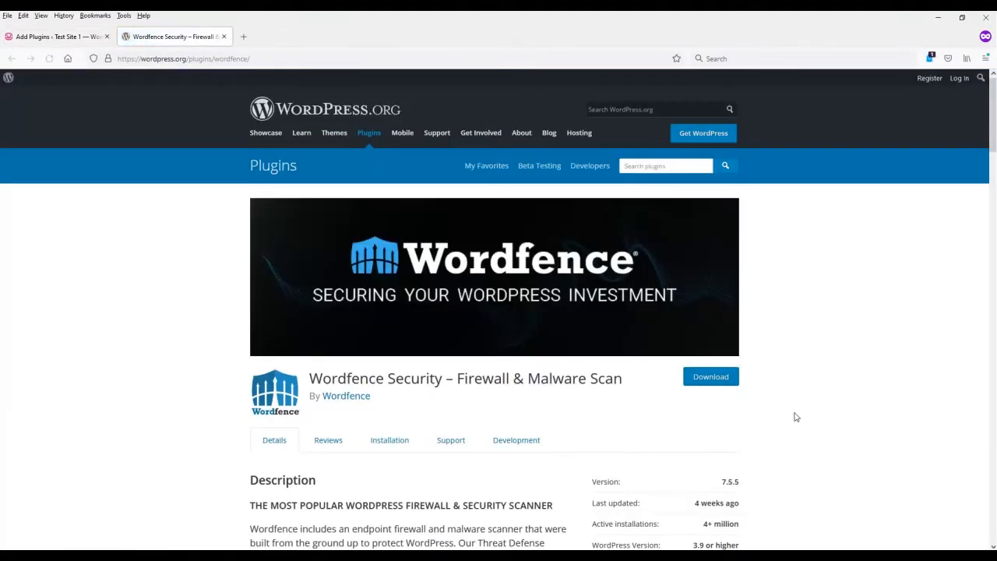
scroll(860, 406, down, 2)
scroll(860, 406, down, 3)
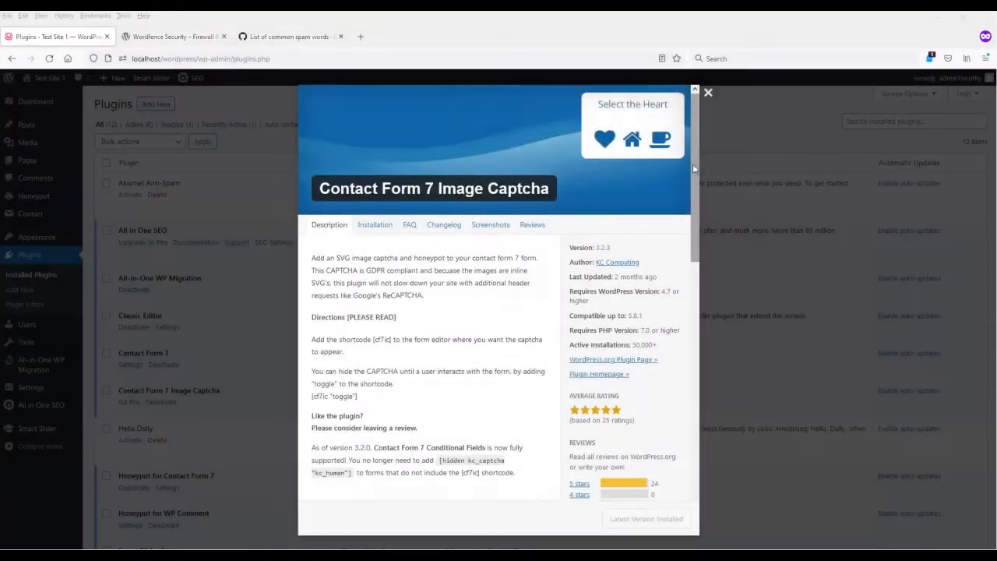
Step: Copy the [cf7ic] shortcode from the directions in the Contact Form 7 Image Captcha plugin details
mouse_move(693, 164)
mouse_down()
mouse_move(698, 247)
mouse_move(705, 168)
mouse_up()
drag(393, 318, 372, 318)
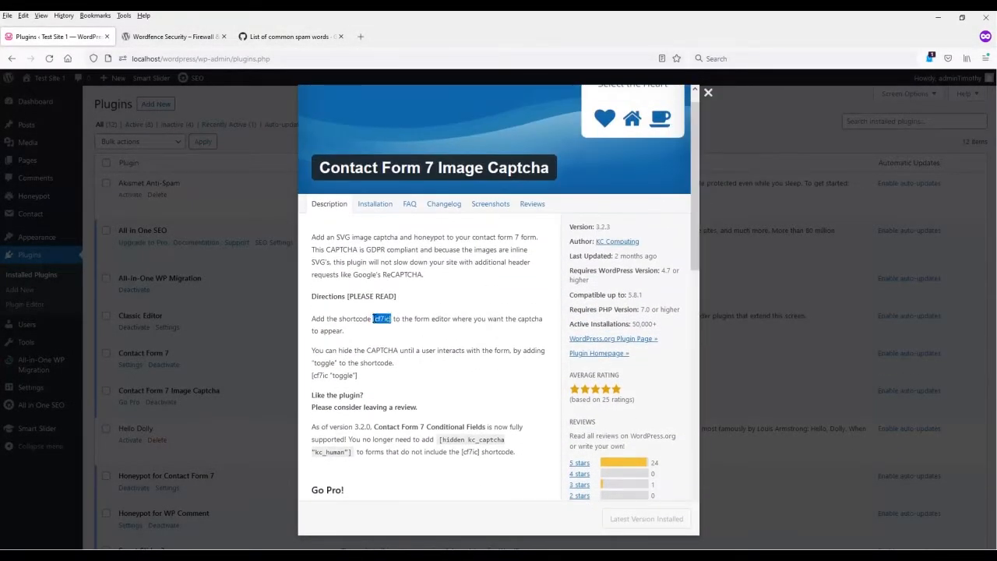
right_click(382, 319)
click(405, 332)
Step: Add the [cf7ic] shortcode below the submit tag in the Contact form 1 template and save the form
click(48, 216)
mouse_move(63, 220)
click(99, 221)
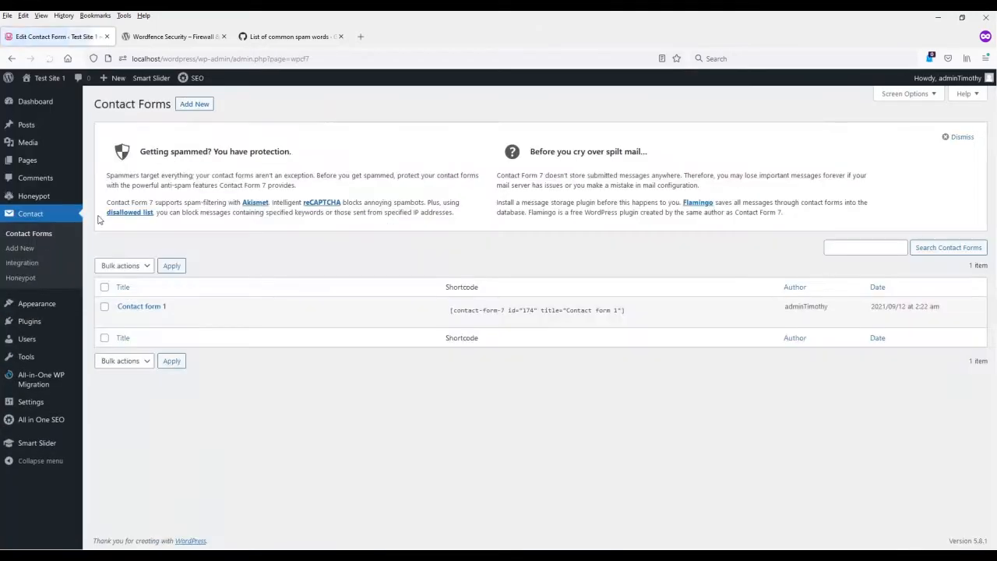
click(122, 318)
drag(144, 439, 105, 441)
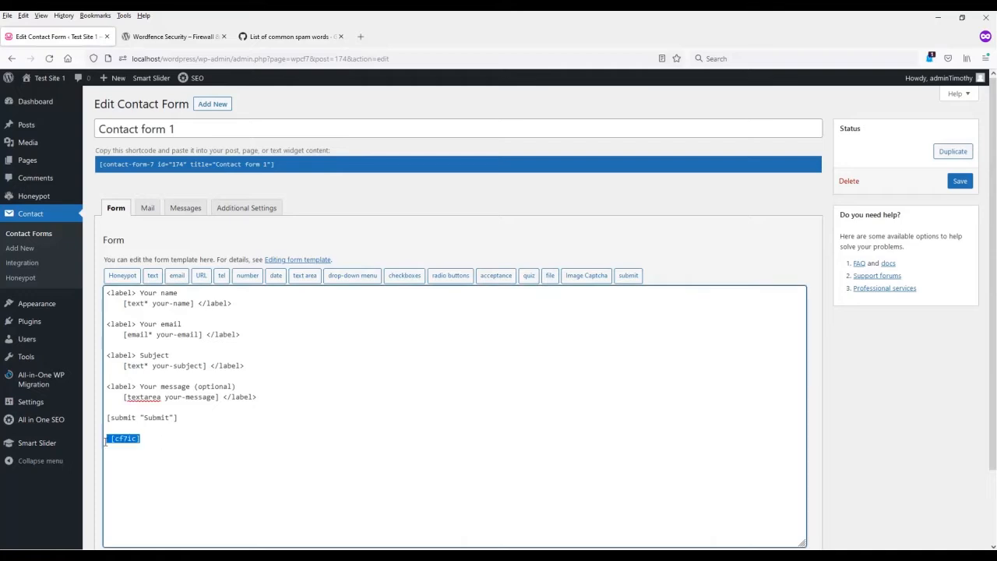
click(164, 441)
scroll(480, 400, down, 2)
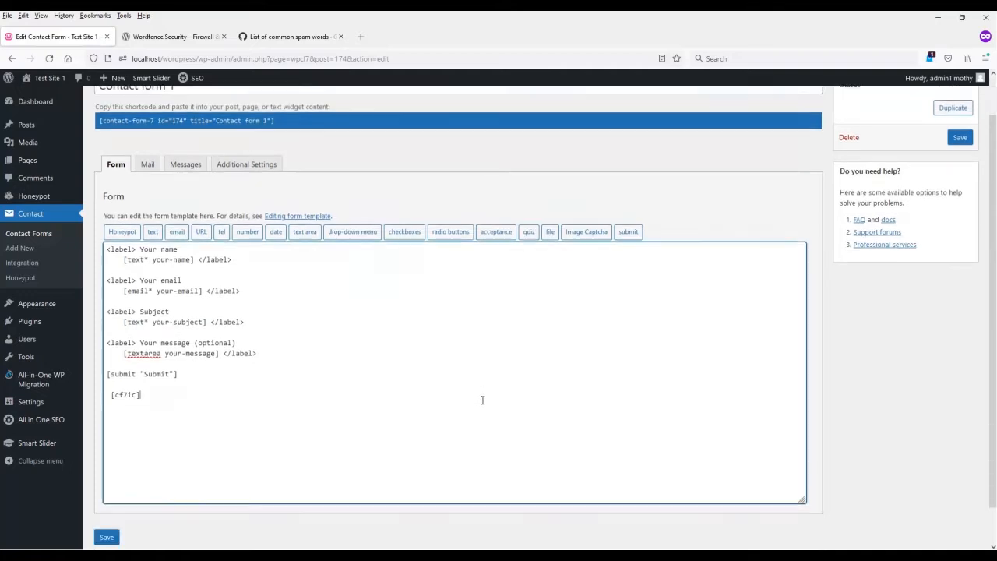
click(105, 494)
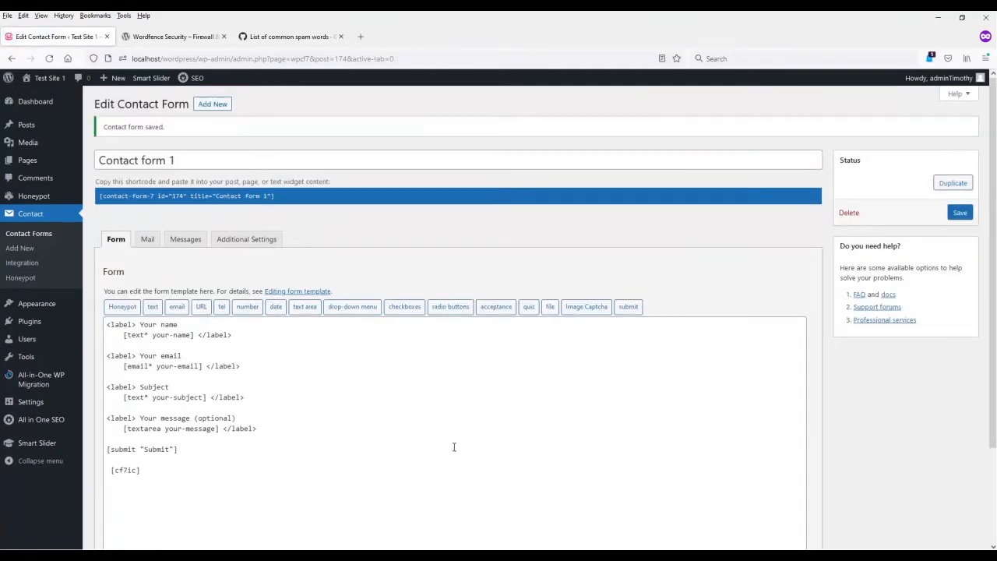
Step: Switch to the site's Contact page in Edge and test the image captcha by selecting the plane, the flag and the plane again
click(494, 519)
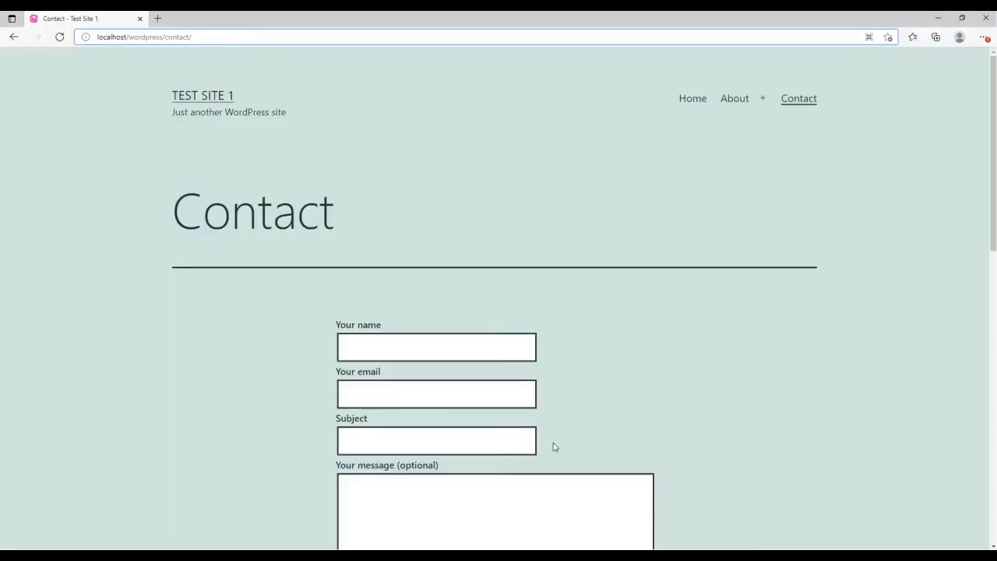
scroll(672, 258, down, 5)
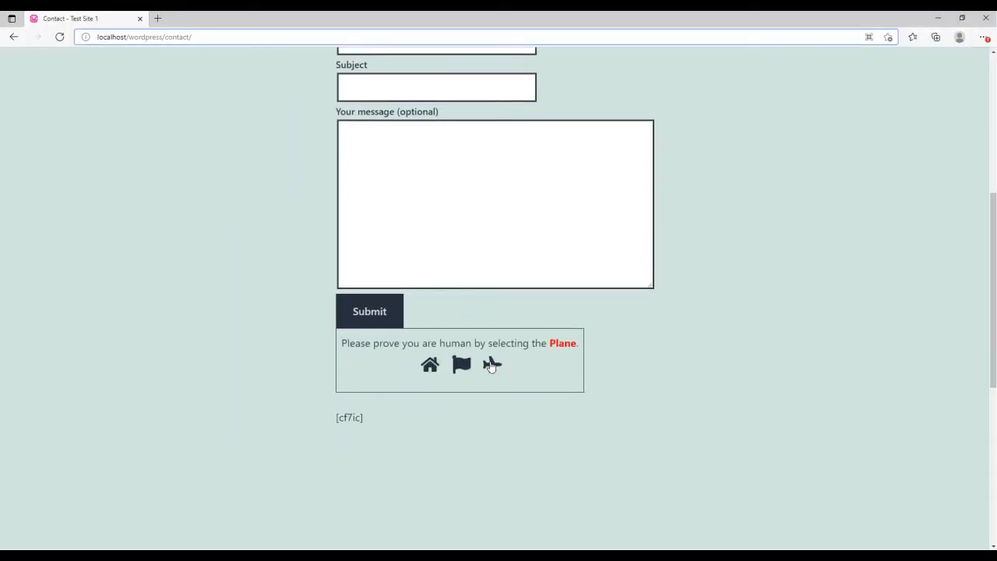
click(492, 366)
click(461, 365)
click(492, 366)
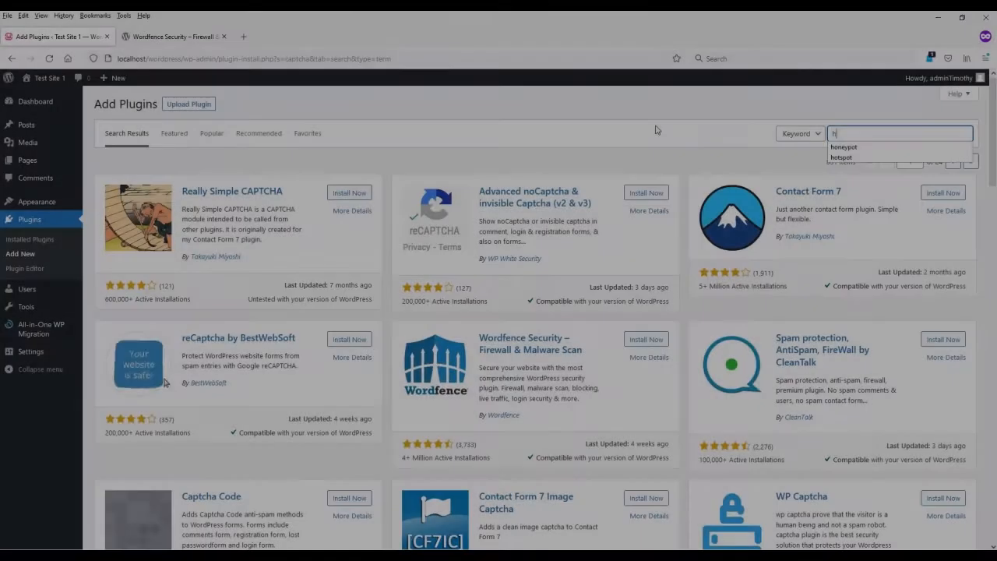
Step: Search the plugin directory for "honeypot" and install Honeypot for Contact Form 7 from its details
text(oneypot)
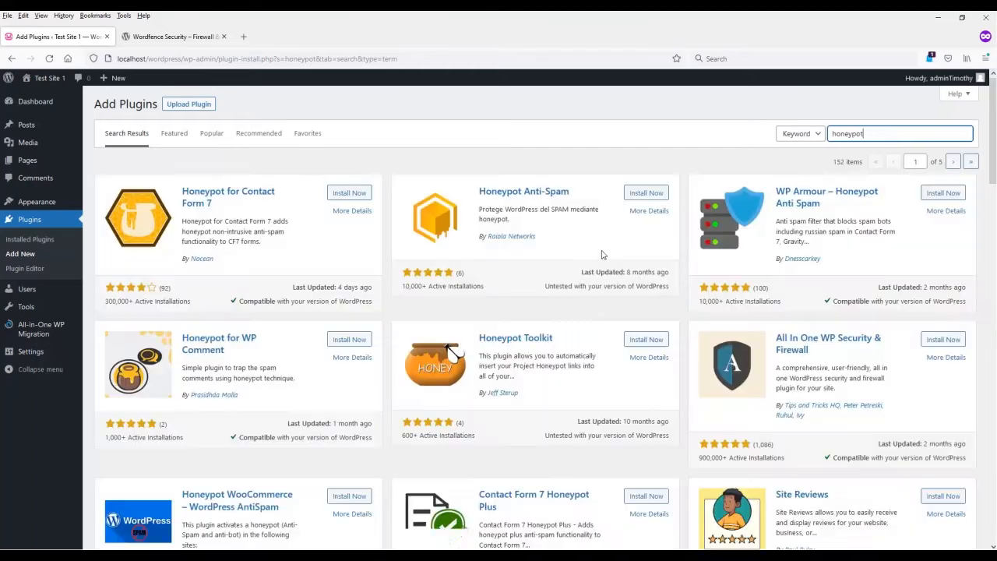
click(234, 197)
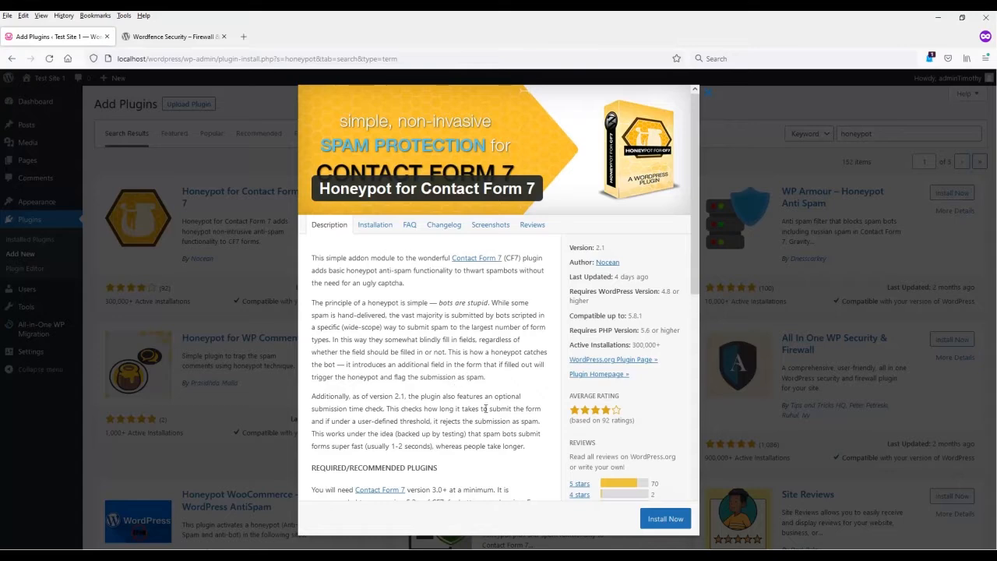
scroll(485, 408, down, 2)
click(664, 518)
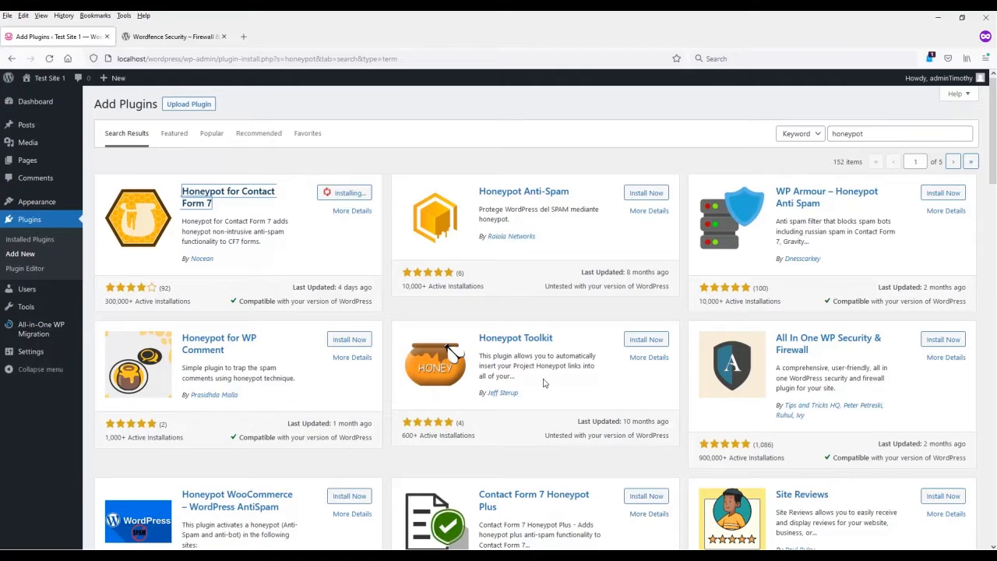
Step: Browse the remaining honeypot results and activate the Honeypot for Contact Form 7 plugin
scroll(530, 411, down, 3)
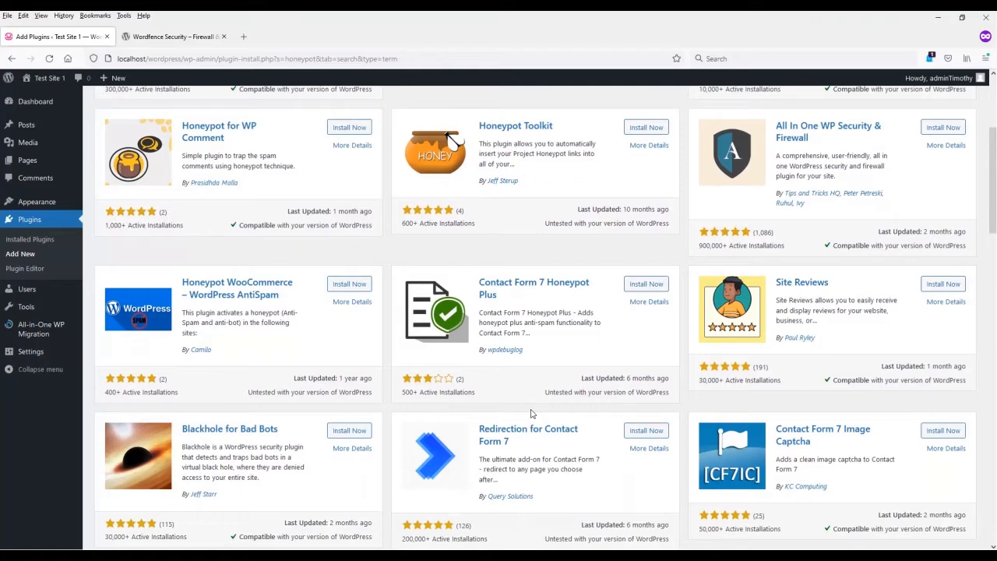
scroll(532, 414, up, 3)
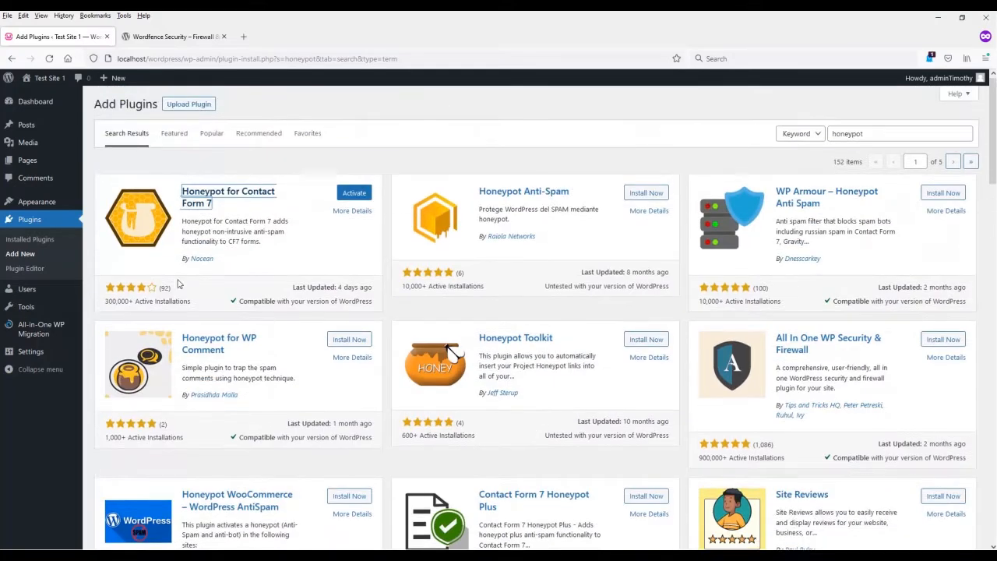
click(354, 192)
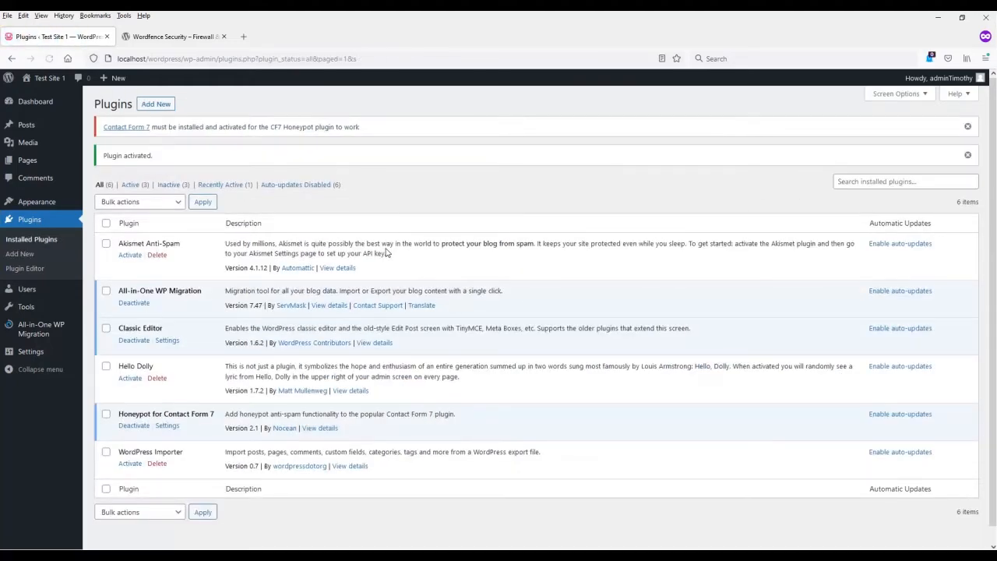
Step: Search the plugin directory for "database backup" and open the details of the WP Database Backup plugin
click(43, 102)
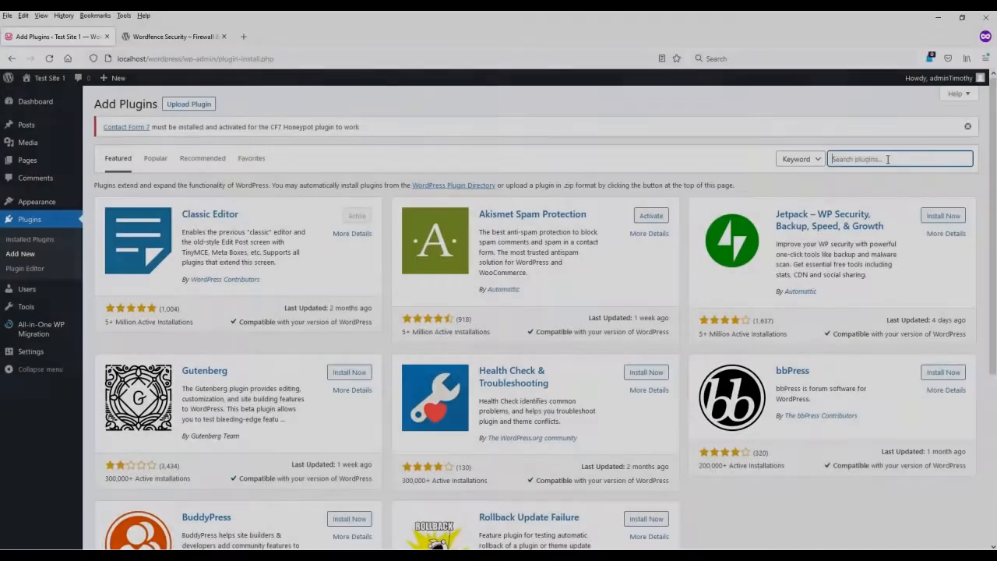
text(atabase back)
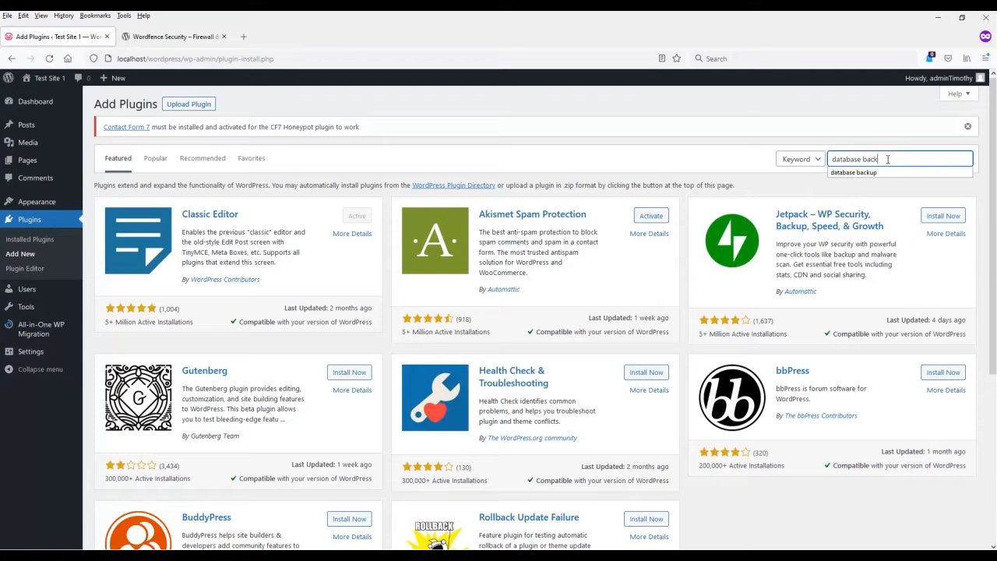
text(up)
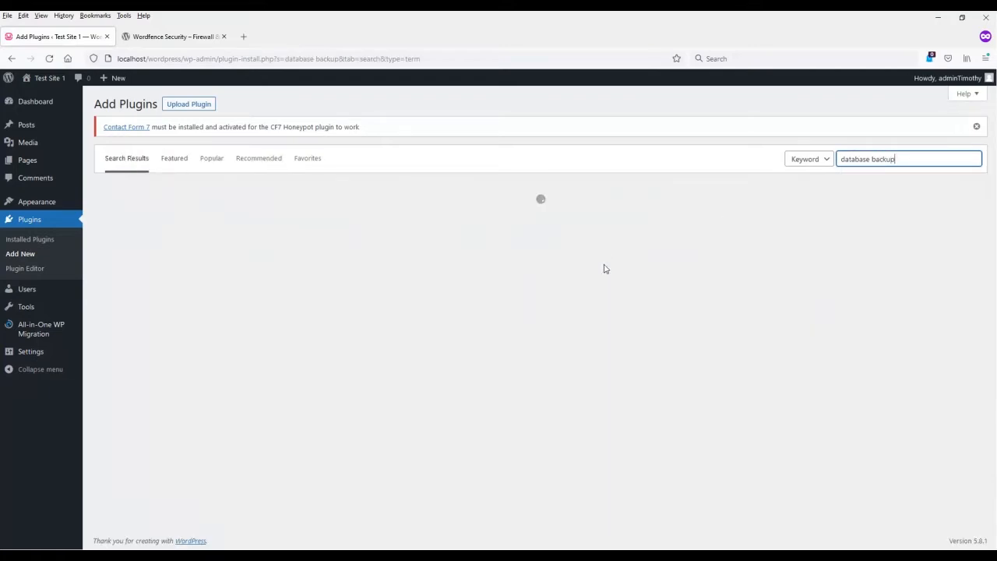
scroll(578, 377, down, 2)
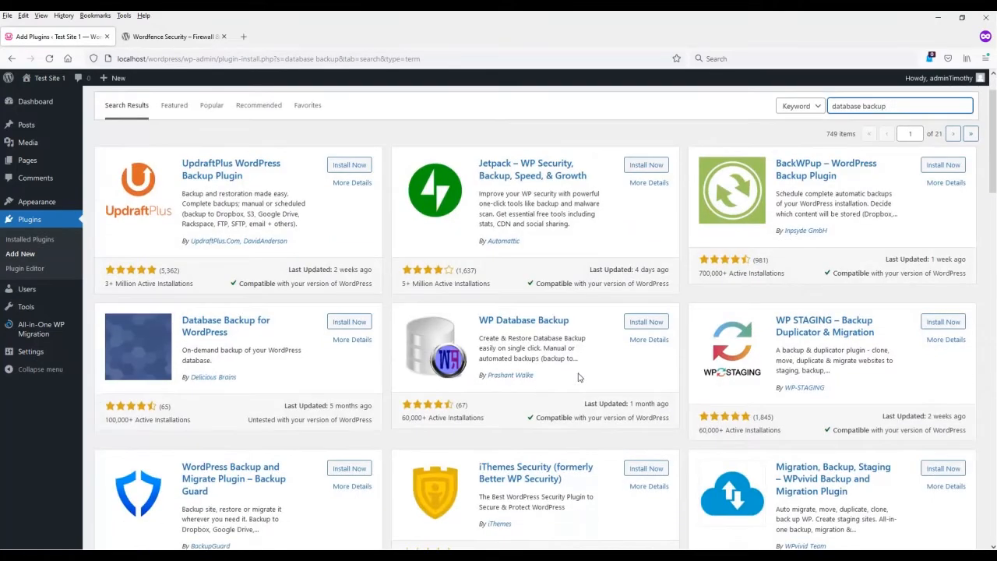
click(546, 321)
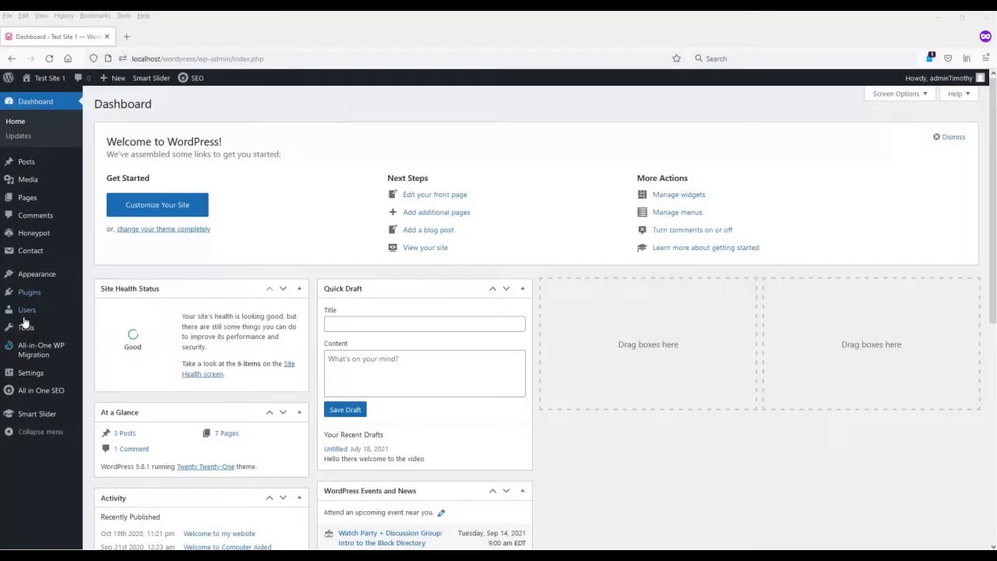
Step: Open the WP-DB Backup tool and create a new database backup of the site
mouse_move(17, 332)
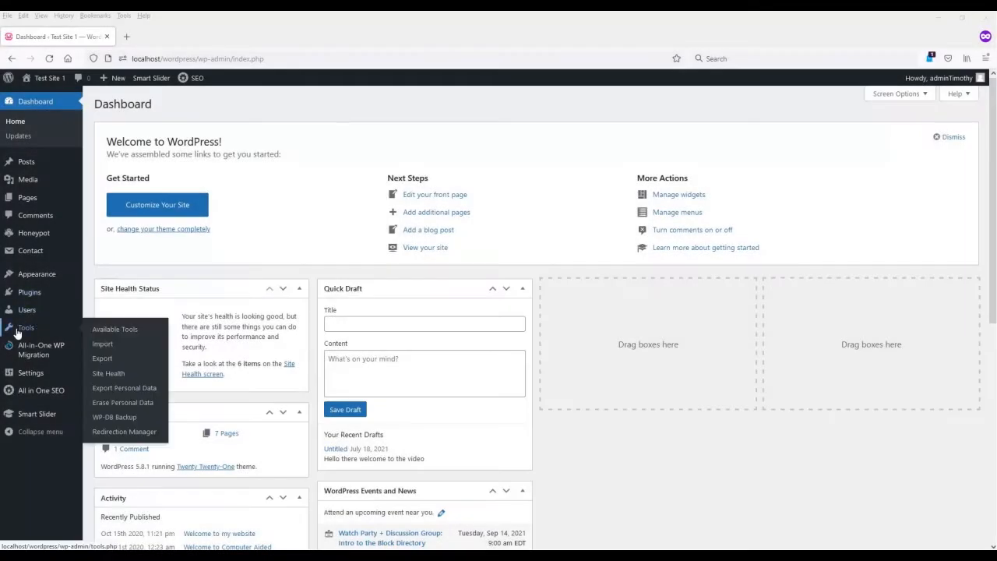
click(126, 418)
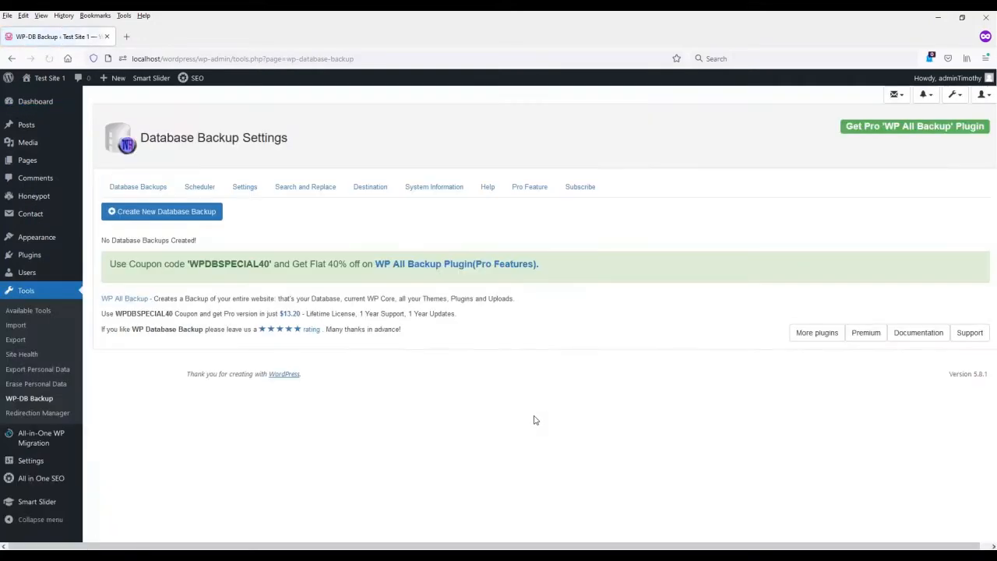
click(178, 216)
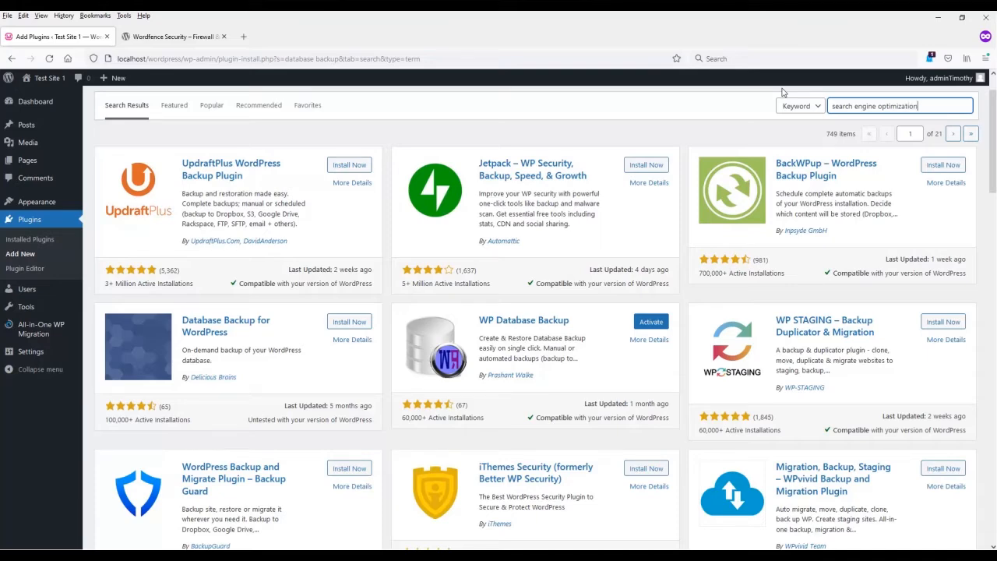
Step: Search the plugin directory for "search engine optimization" and install and activate the All in One SEO plugin
key(Return)
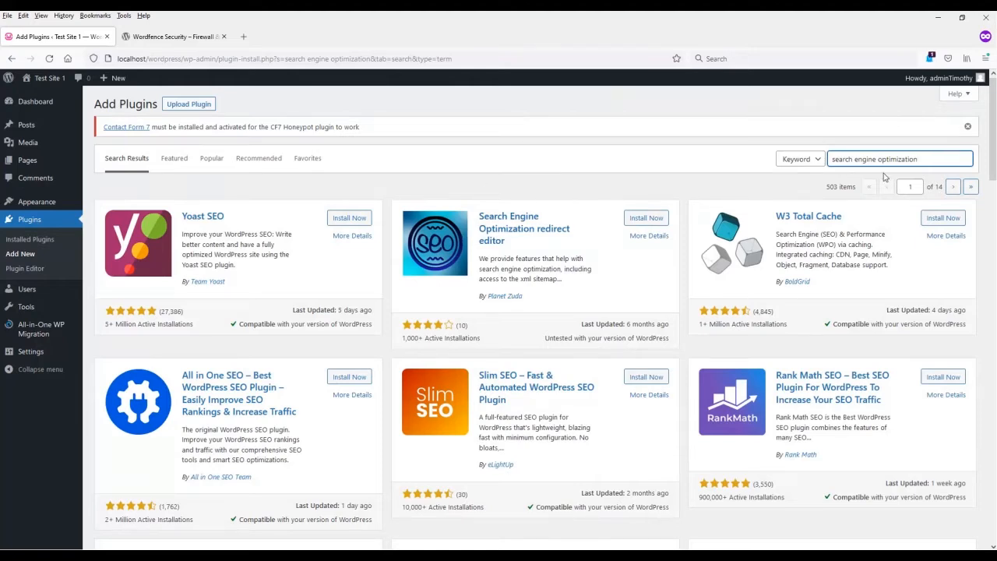
key(ctrl+a)
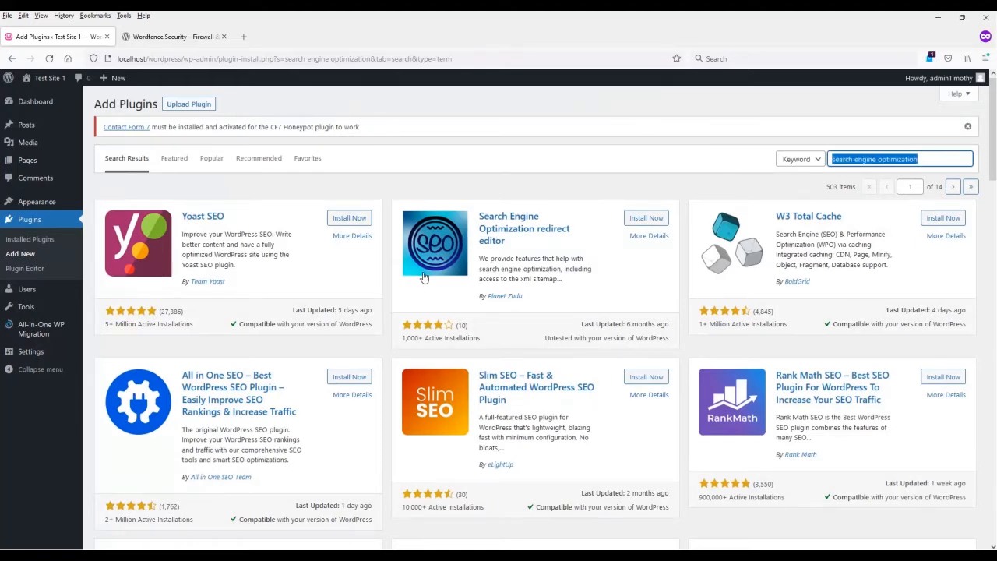
click(349, 376)
click(353, 377)
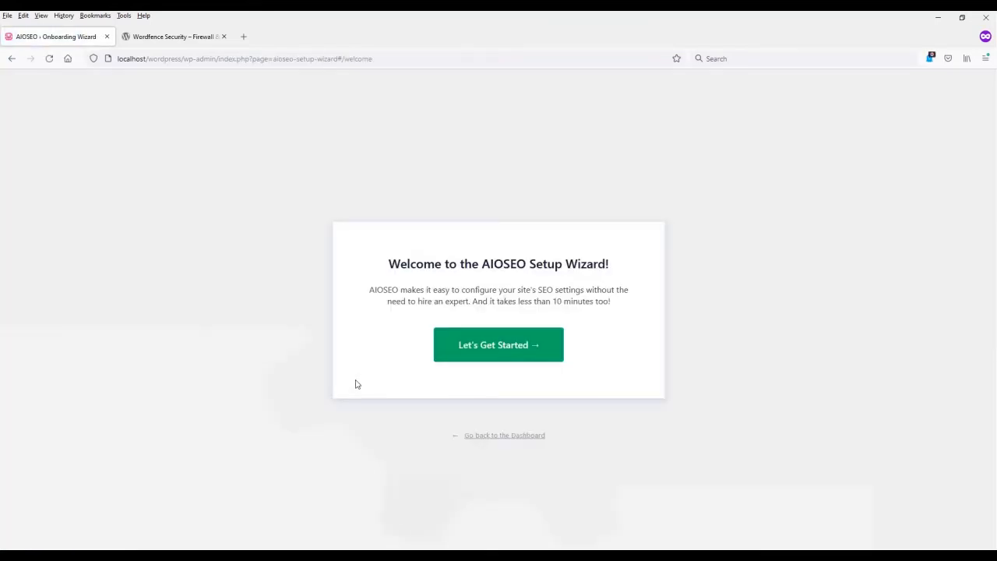
Step: Start the AIOSEO setup wizard and look over the site score and quicklinks on the All in One SEO dashboard
click(489, 352)
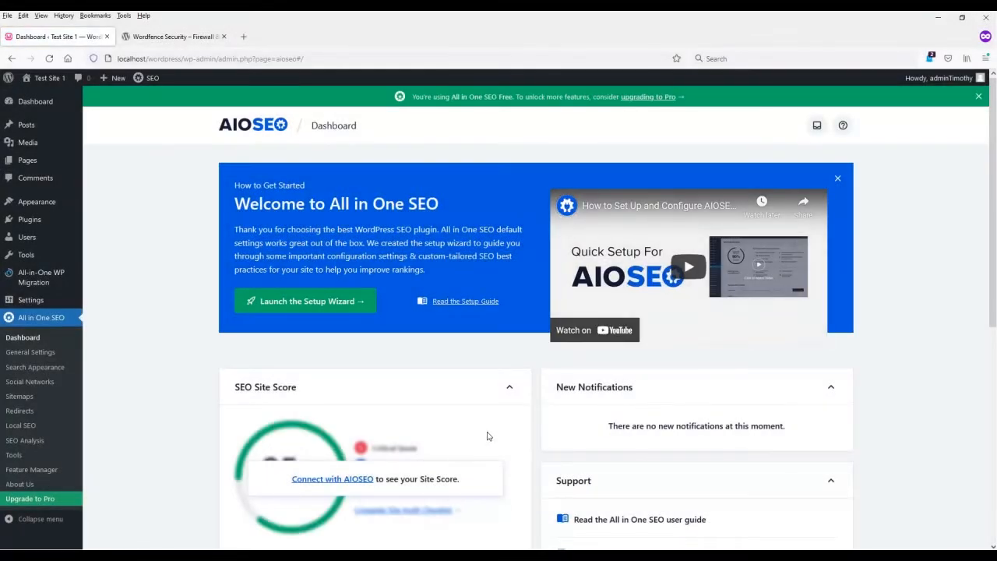
scroll(487, 436, down, 2)
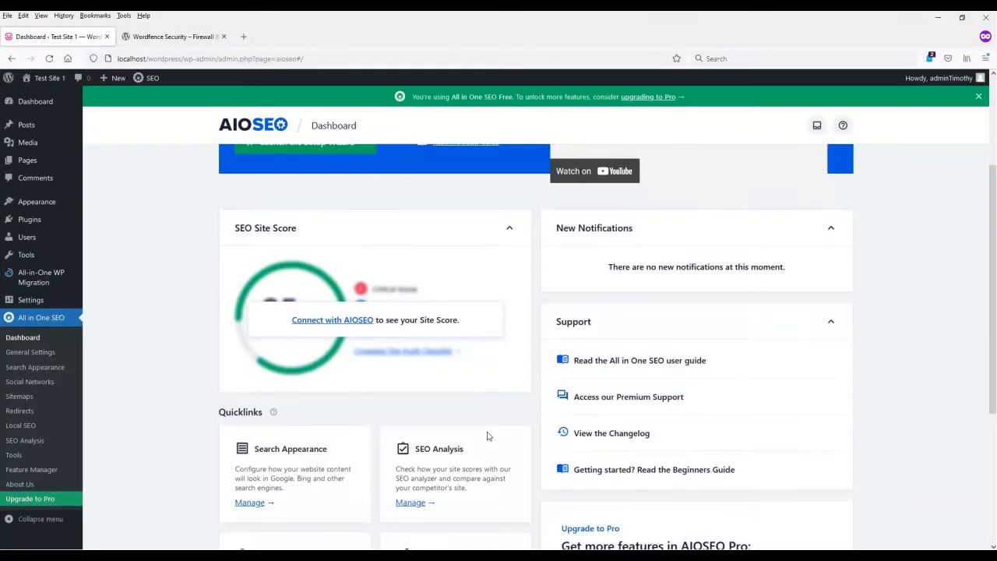
scroll(196, 391, down, 3)
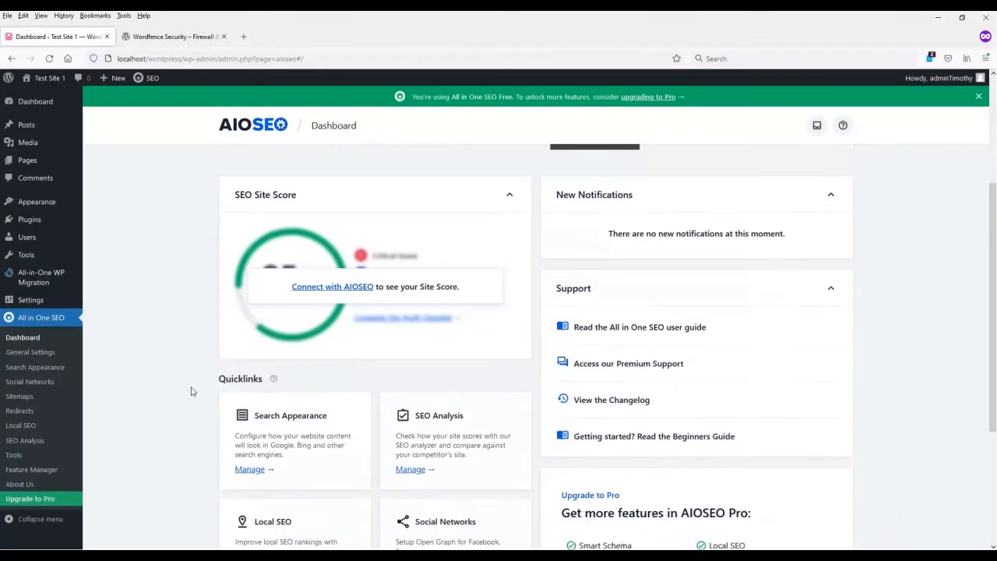
scroll(196, 400, up, 5)
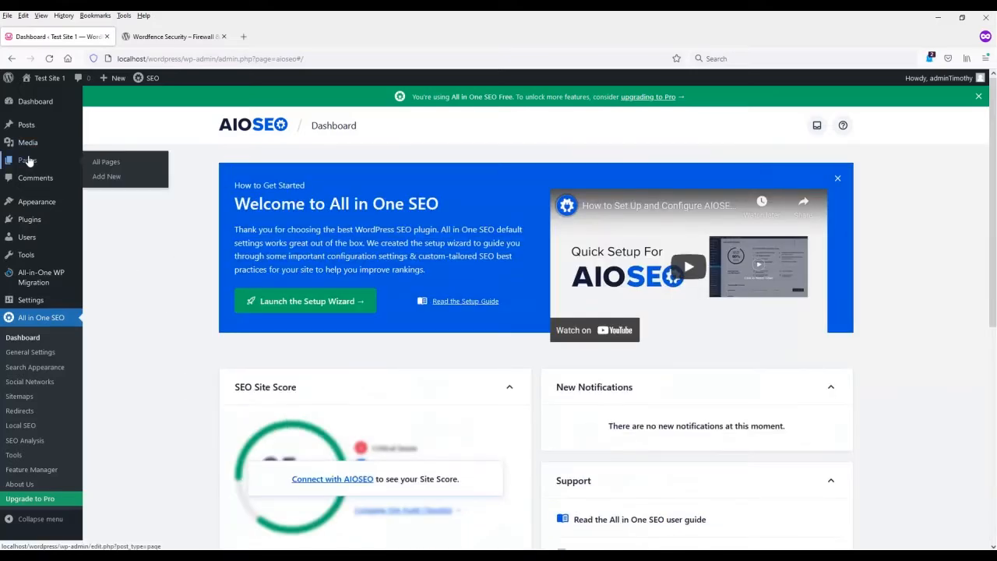
Step: Open the Guitar Model Index 2 page in the block editor and go to its AIOSEO settings
click(28, 159)
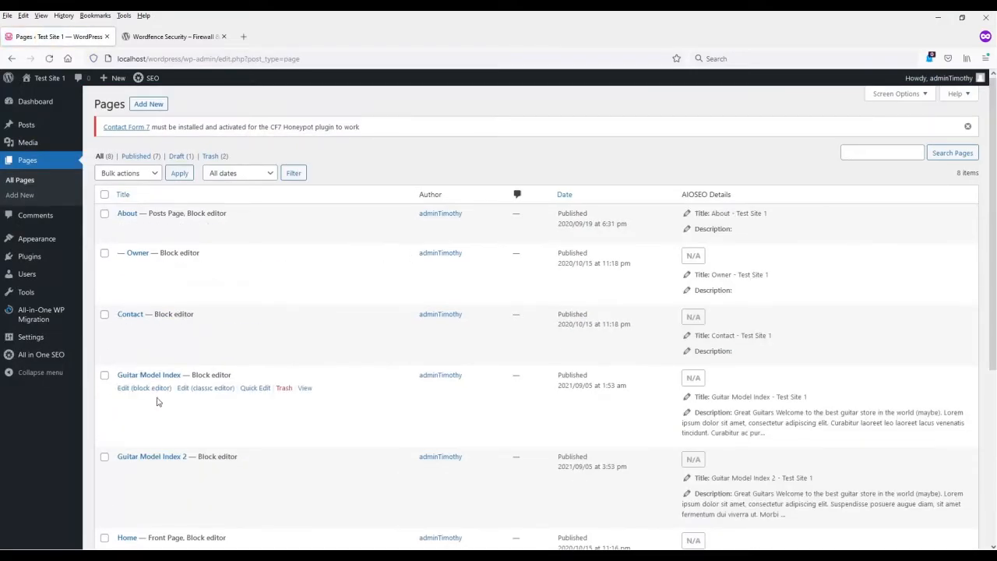
scroll(187, 408, down, 2)
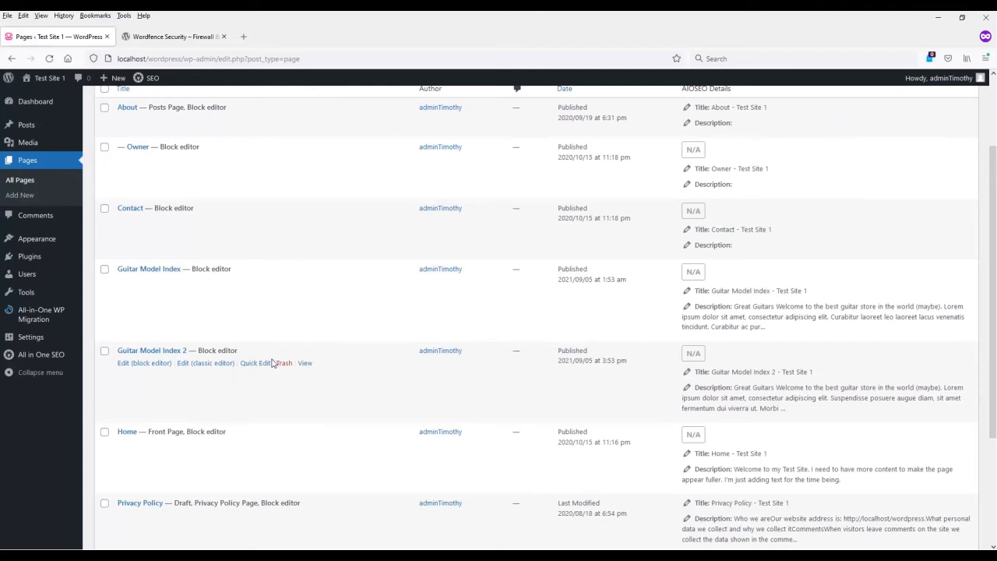
click(144, 363)
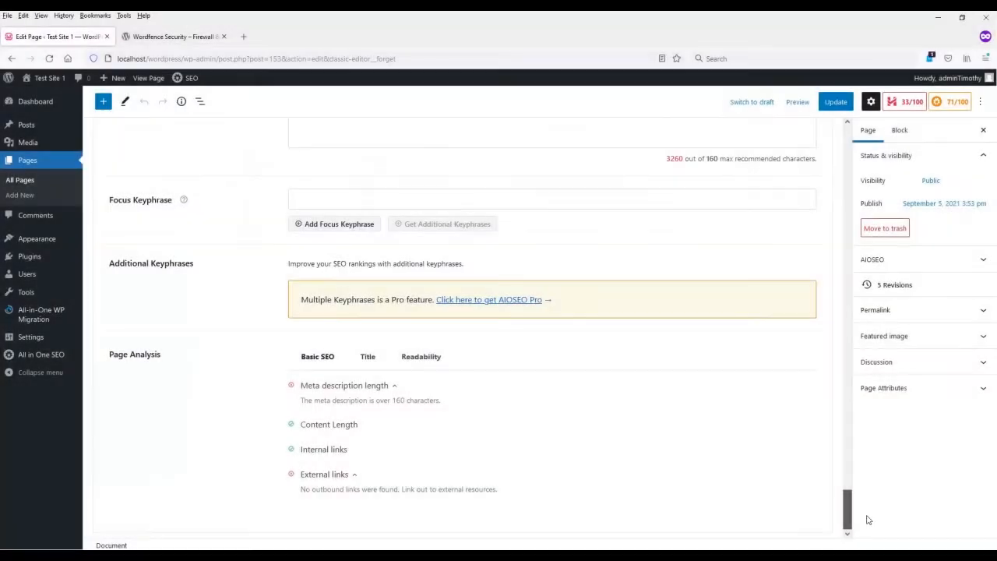
drag(864, 513, 865, 459)
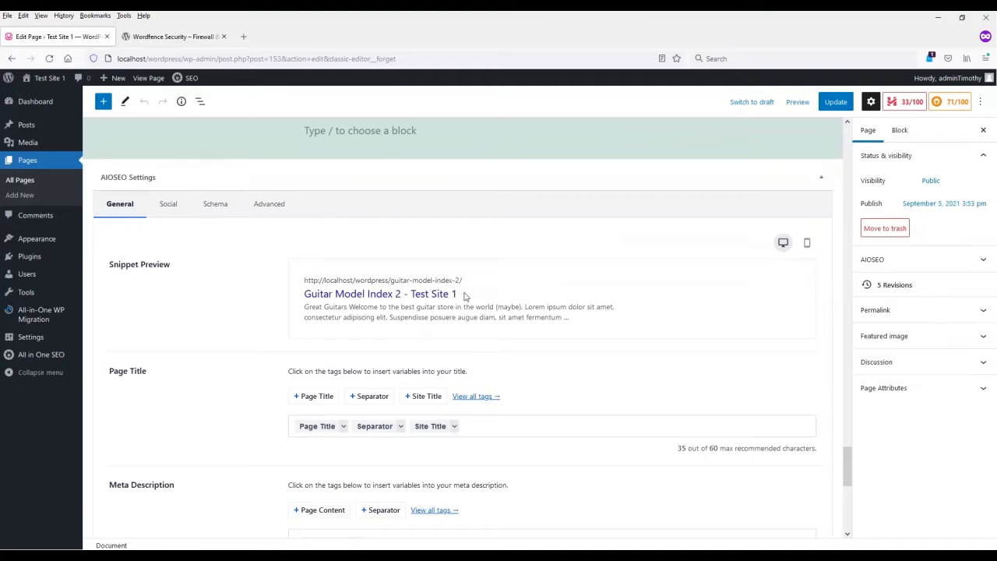
Step: Append extra Page Title and Separator tags to the AIOSEO page title and add the focus keyphrase "guitars"
scroll(484, 318, down, 3)
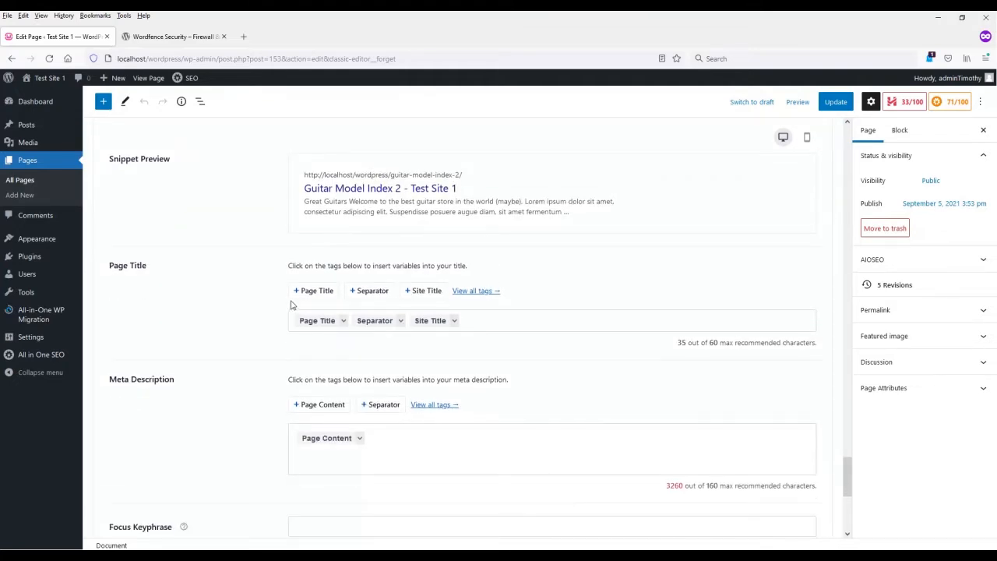
click(309, 291)
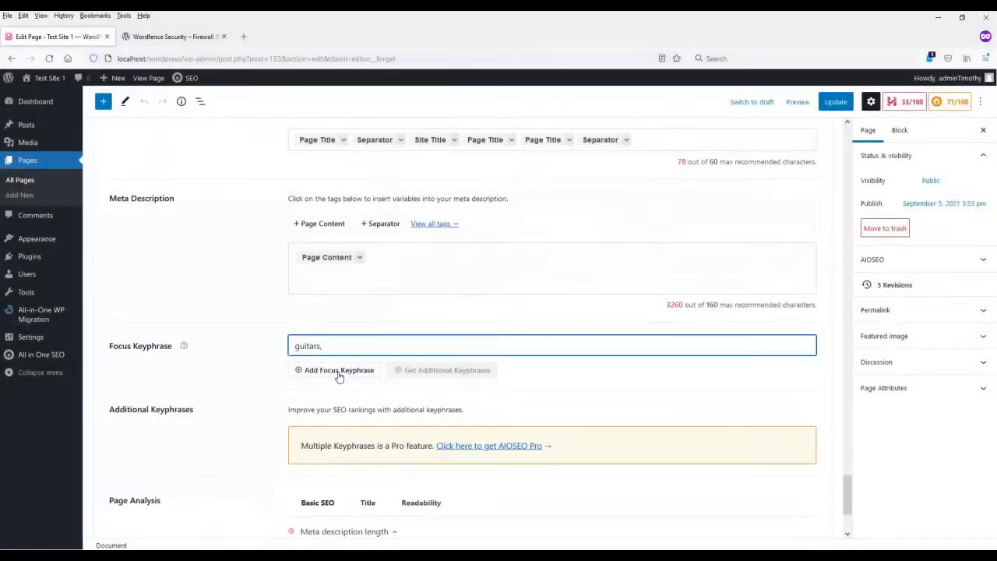
click(338, 372)
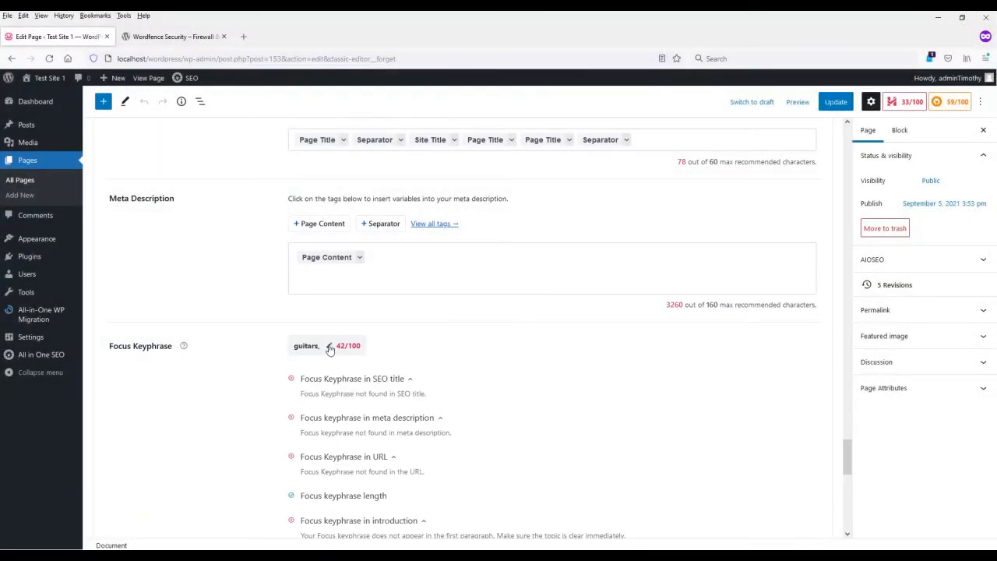
click(329, 347)
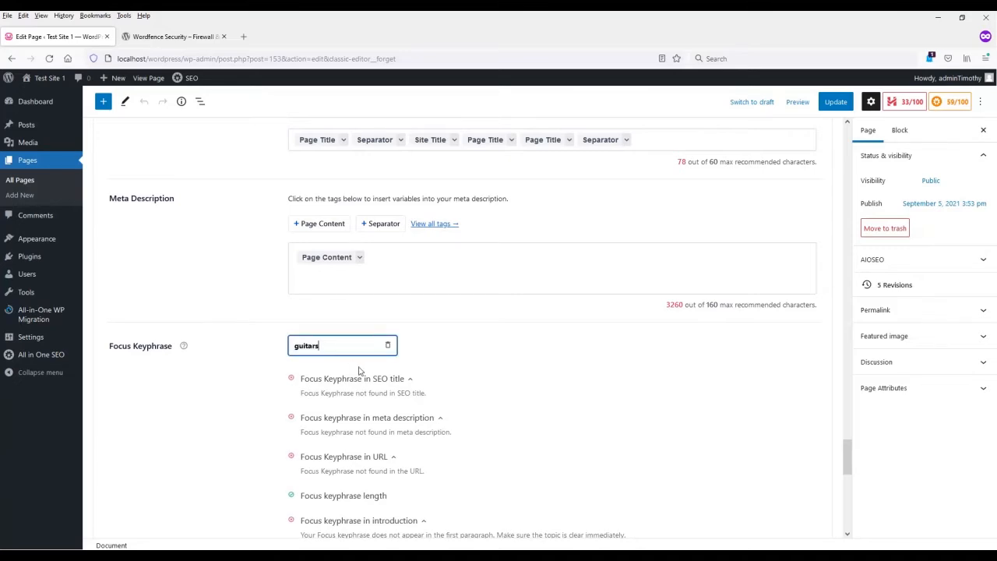
click(271, 393)
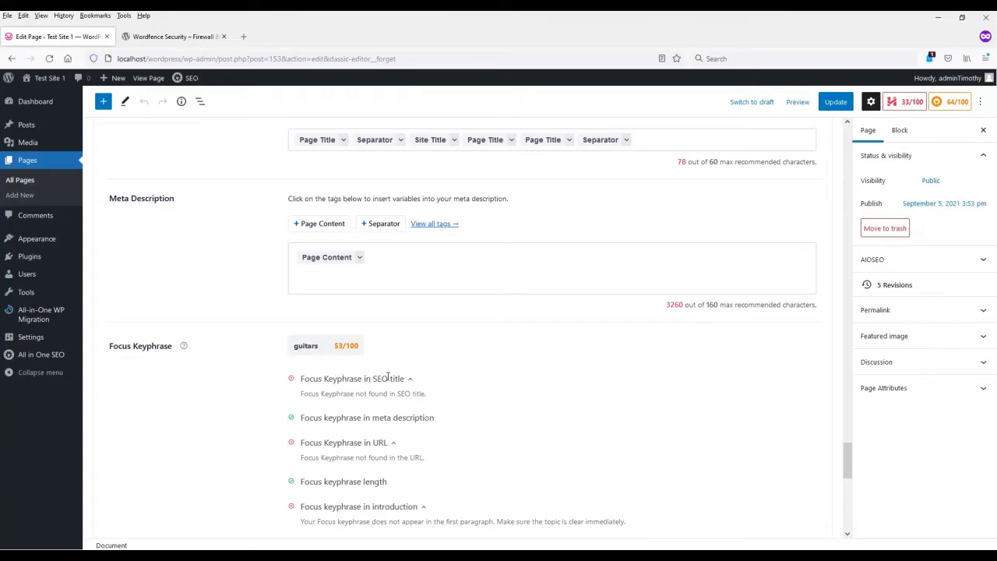
Step: Review the page's focus keyphrase checks, its Basic SEO, Title and Readability analysis, and the AIOSEO summary
scroll(388, 377, down, 3)
scroll(371, 338, down, 3)
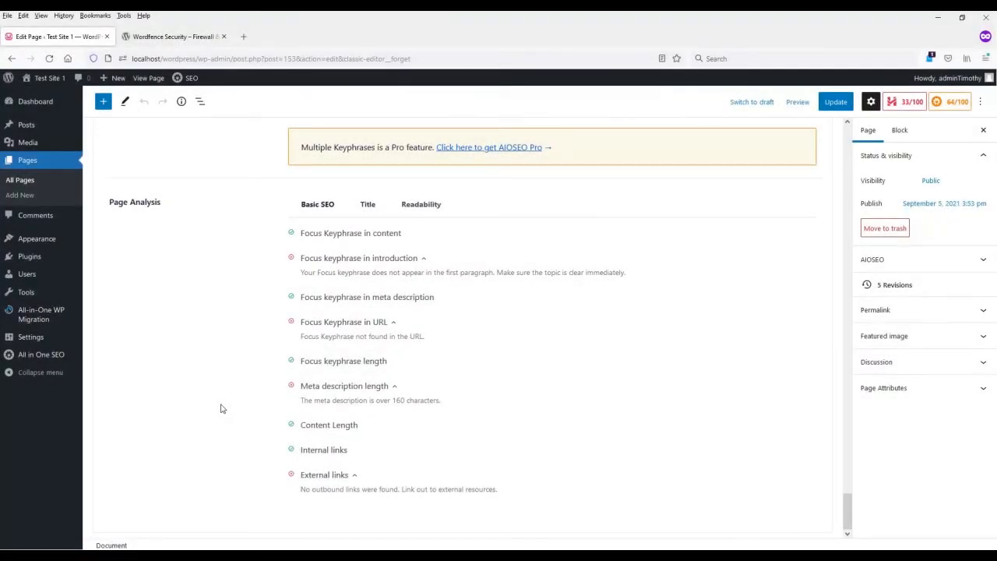
click(368, 204)
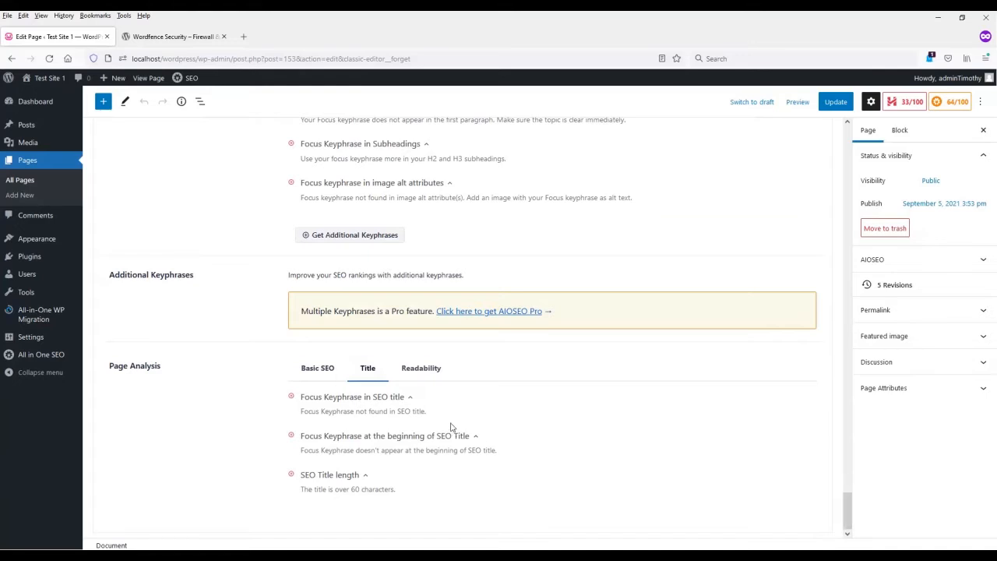
click(435, 377)
scroll(584, 445, down, 3)
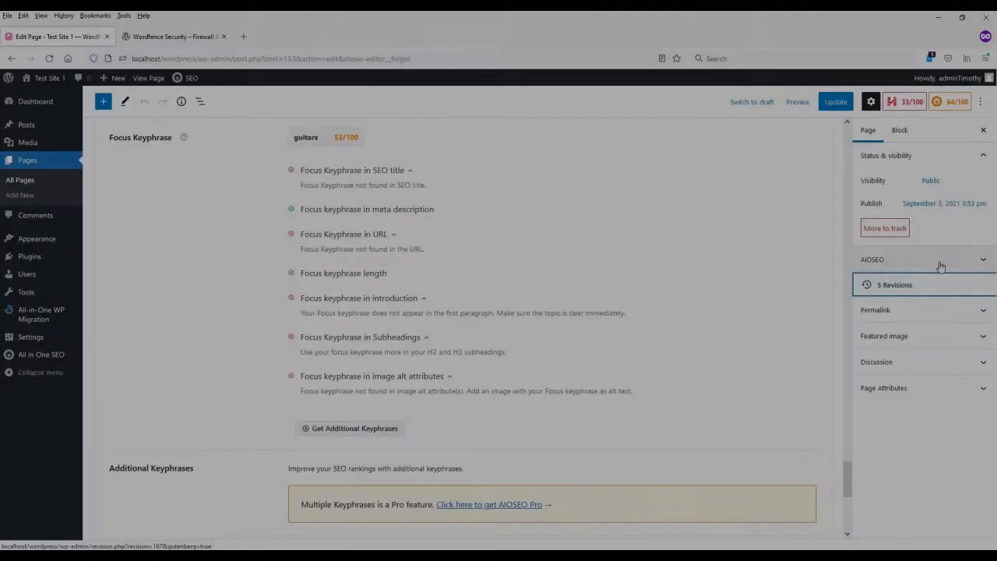
click(984, 263)
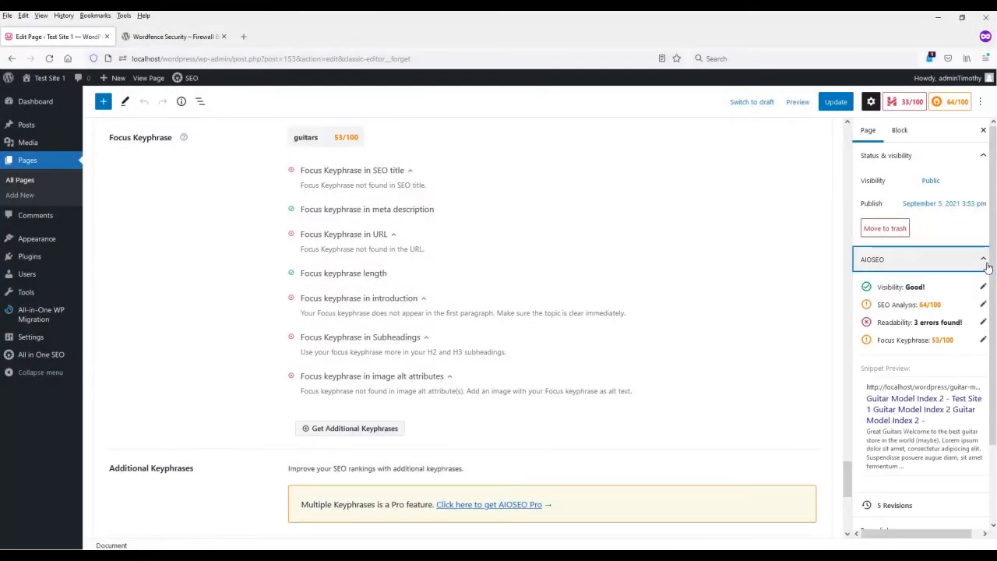
click(986, 265)
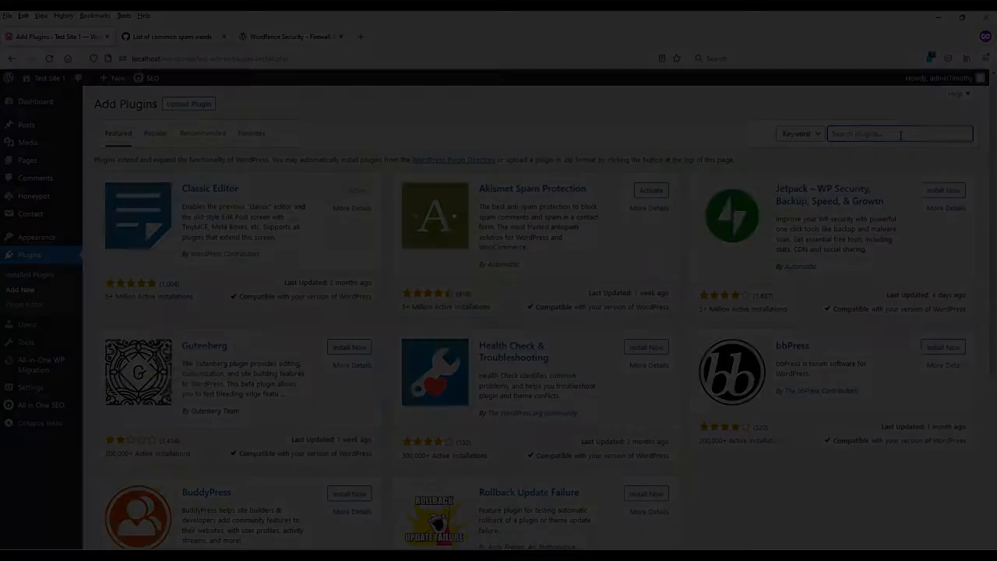
Step: Search the plugin directory for a slider plugin and create a new simple Smart Slider project named FirstSlider
text(slid)
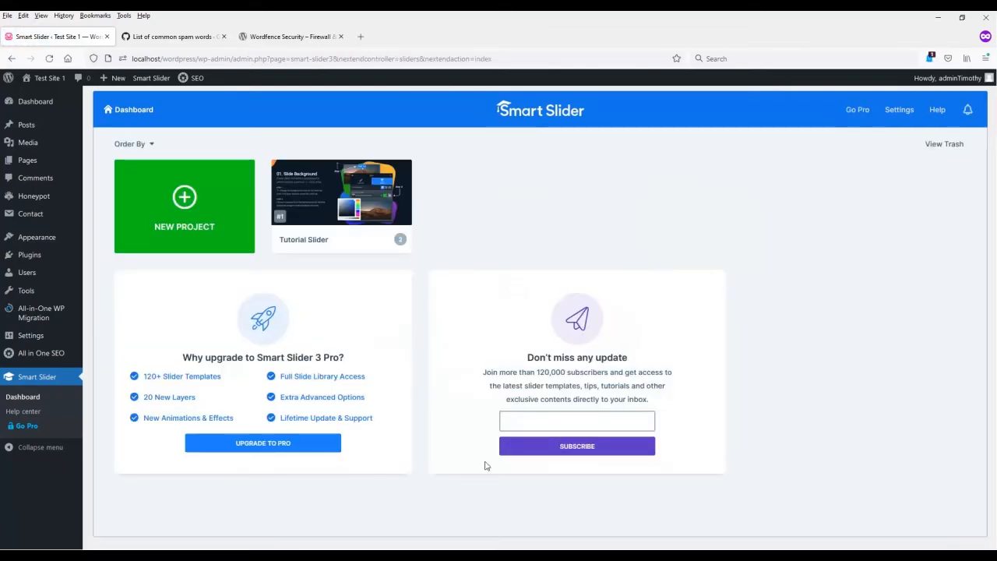
click(195, 210)
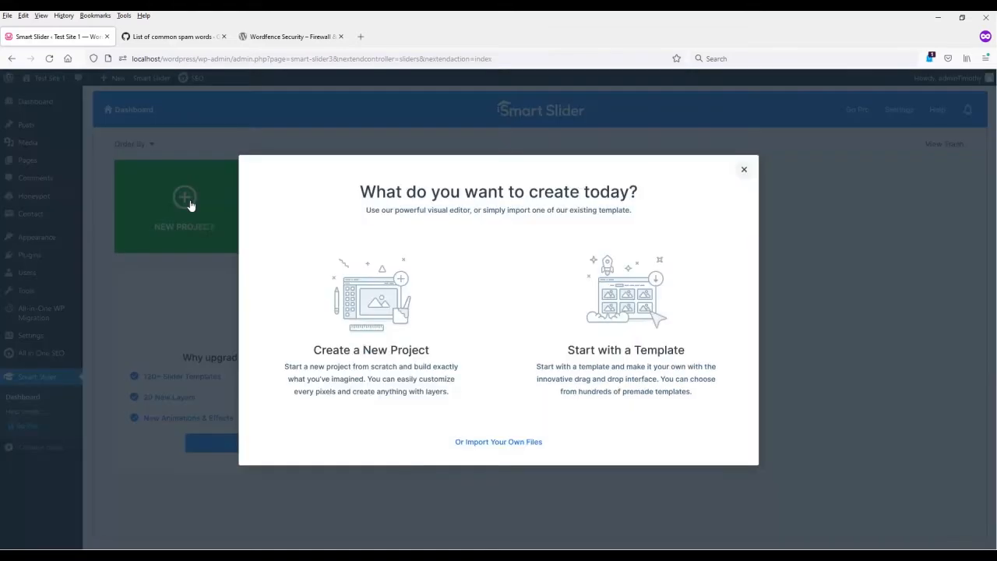
click(374, 335)
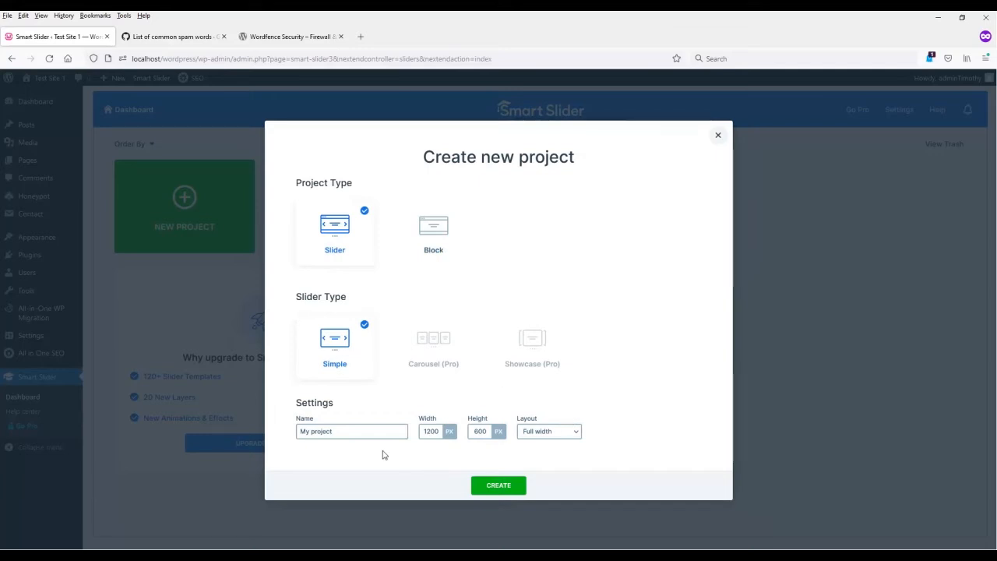
drag(375, 433, 239, 431)
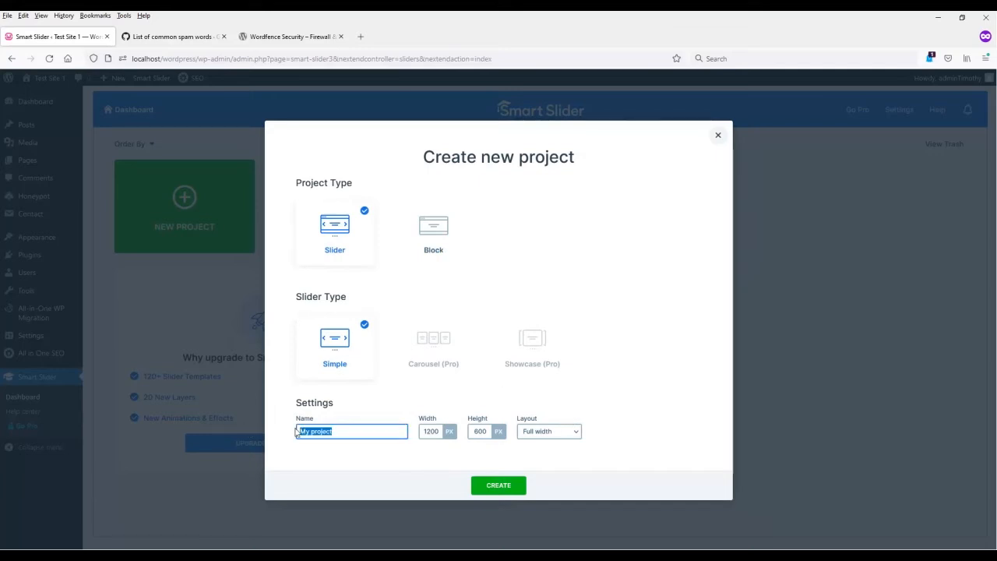
text(FirstSlider)
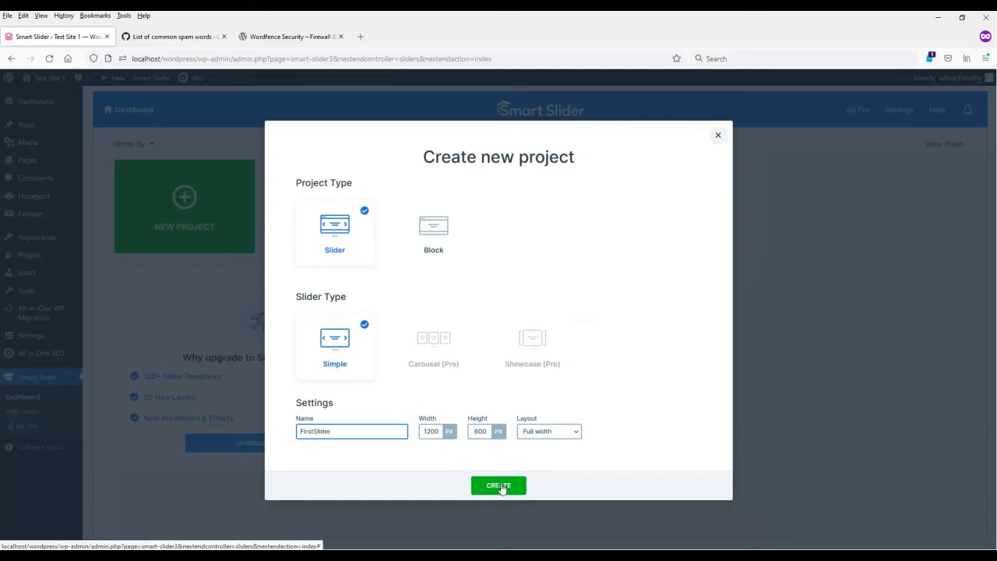
click(499, 485)
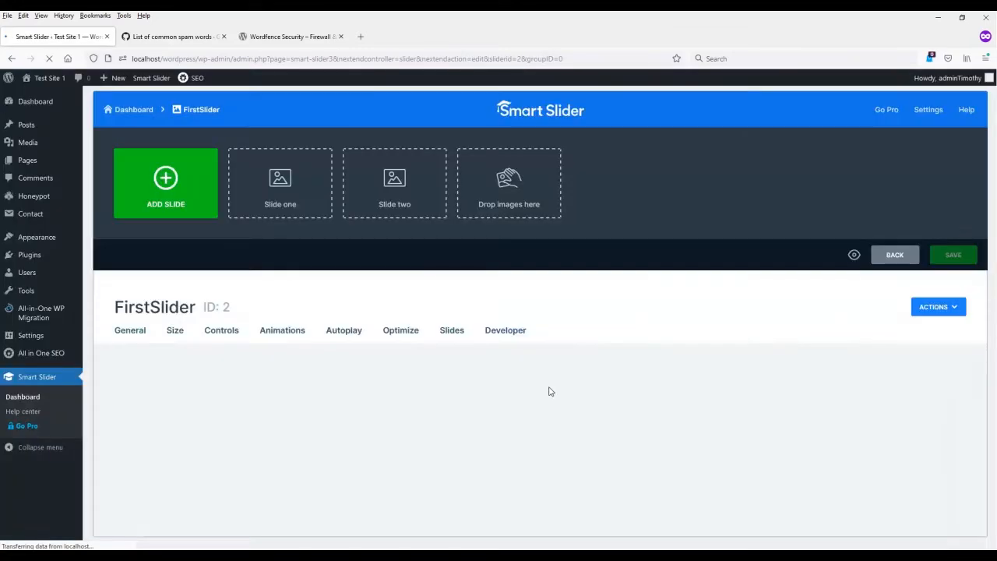
Step: Locate the publishing options of FirstSlider and select its shortcode for use in posts or pages
scroll(294, 436, down, 1)
scroll(295, 436, down, 3)
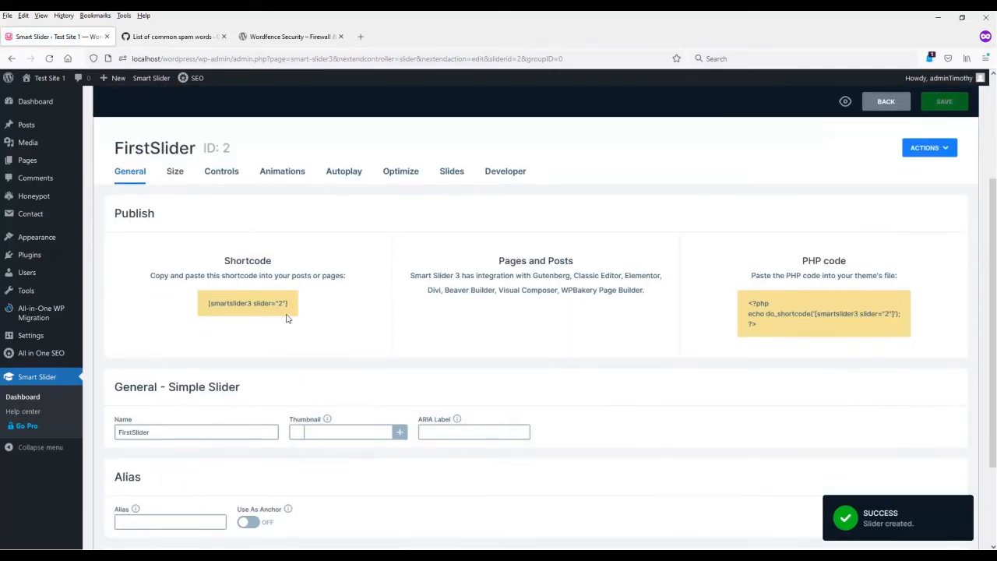
click(269, 303)
key(ctrl+c)
click(304, 357)
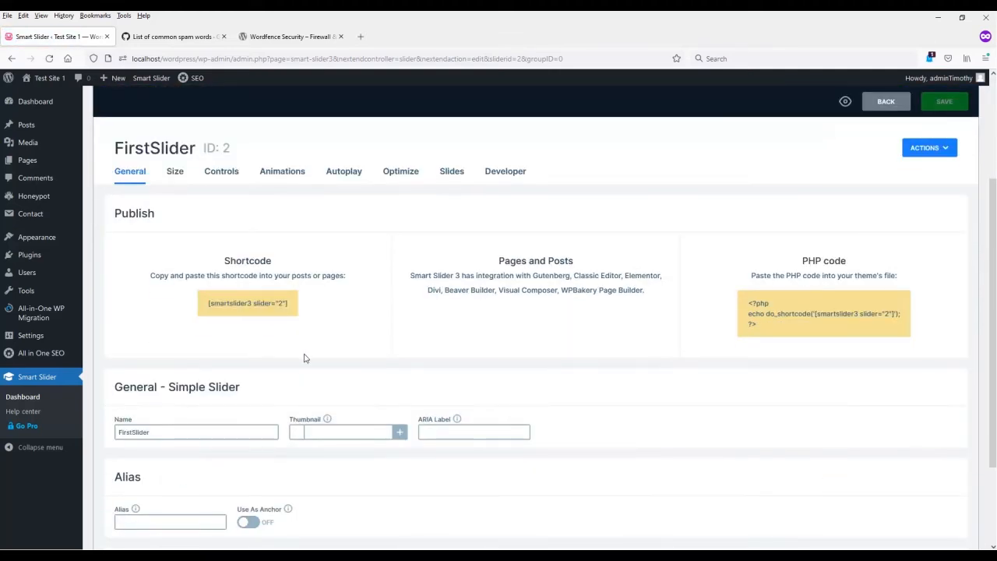
Step: Start adding slides to FirstSlider and open the media folder on the Desktop to reach its guitar images
scroll(216, 448, up, 3)
click(186, 169)
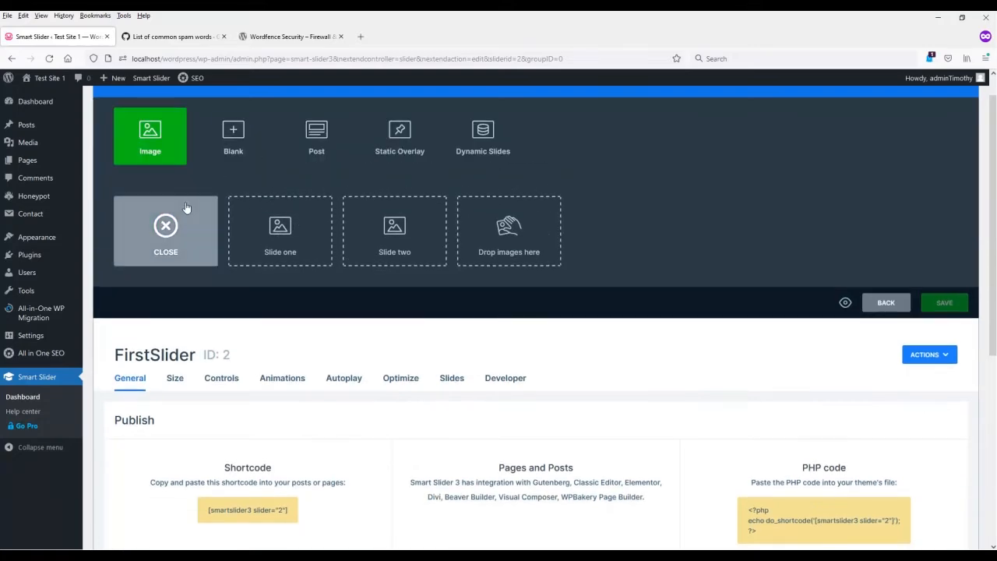
click(513, 245)
key(super+e)
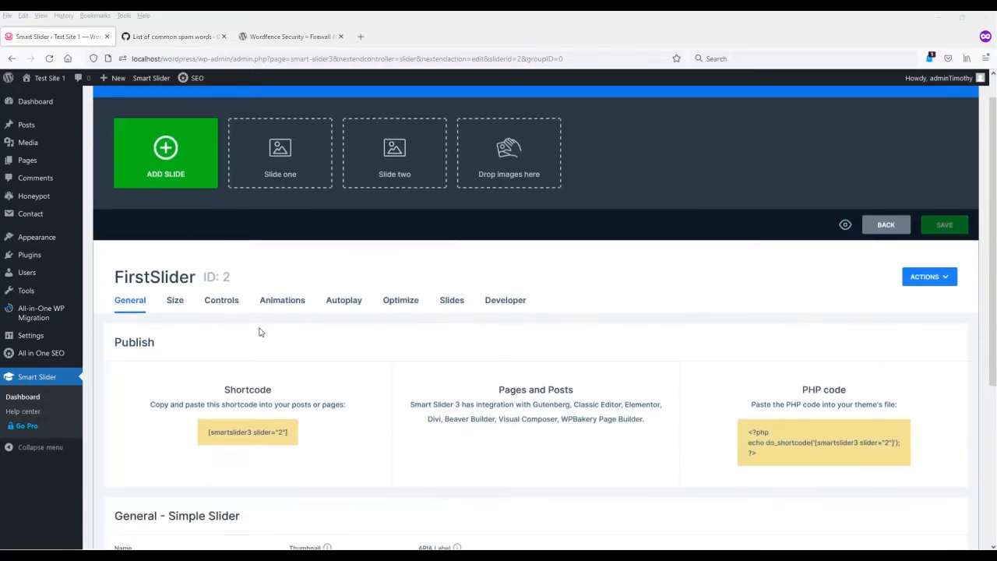
click(472, 265)
double_click(562, 277)
click(675, 273)
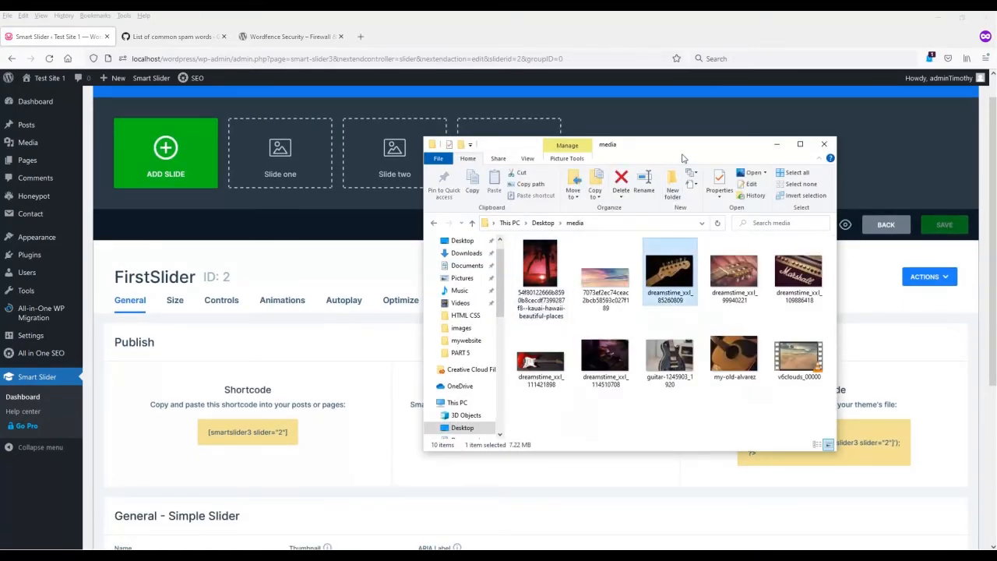
Step: Add the images dreamstime_xxl_85260809 and dreamstime_xxl_109886418 from the media folder to FirstSlider as slides
drag(668, 143, 379, 273)
drag(380, 401, 505, 177)
drag(418, 278, 627, 348)
drag(715, 469, 429, 223)
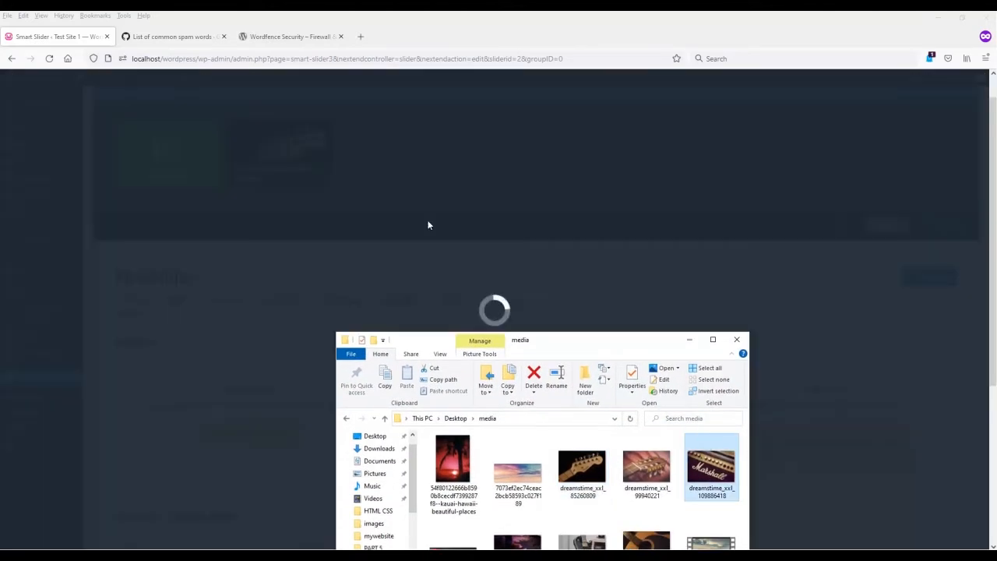
click(736, 341)
Step: Examine FirstSlider's size, breakpoint and layout settings, plus its general, arrow and bullet control options
scroll(467, 350, down, 2)
click(175, 195)
scroll(271, 389, down, 1)
scroll(271, 388, down, 2)
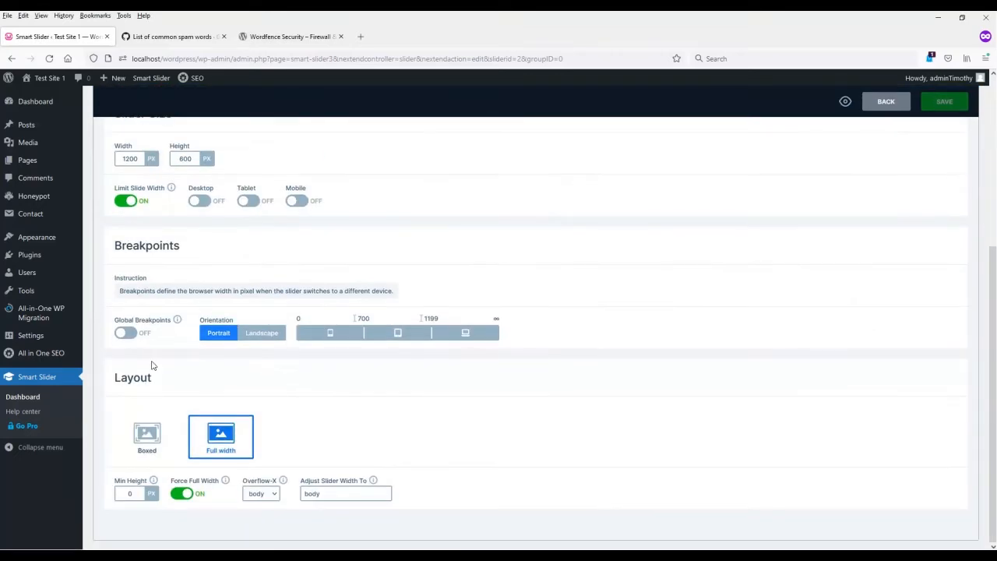
scroll(212, 507, up, 5)
click(220, 283)
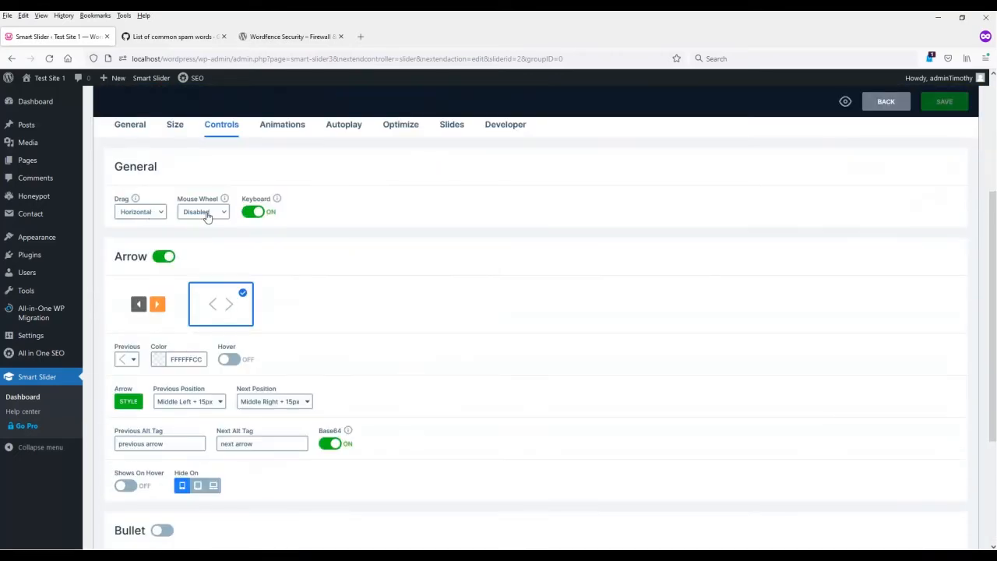
scroll(240, 434, down, 1)
scroll(283, 211, up, 5)
Step: Look through FirstSlider's Autoplay, Optimize and Slides settings, including the loading type choices
click(344, 331)
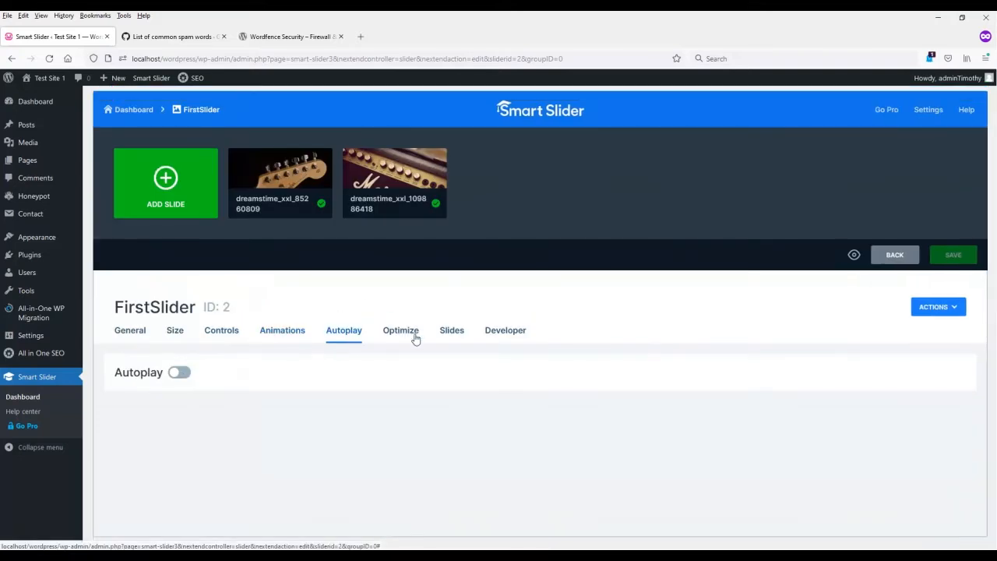
scroll(423, 383, down, 1)
scroll(428, 386, up, 1)
click(400, 330)
scroll(440, 396, down, 2)
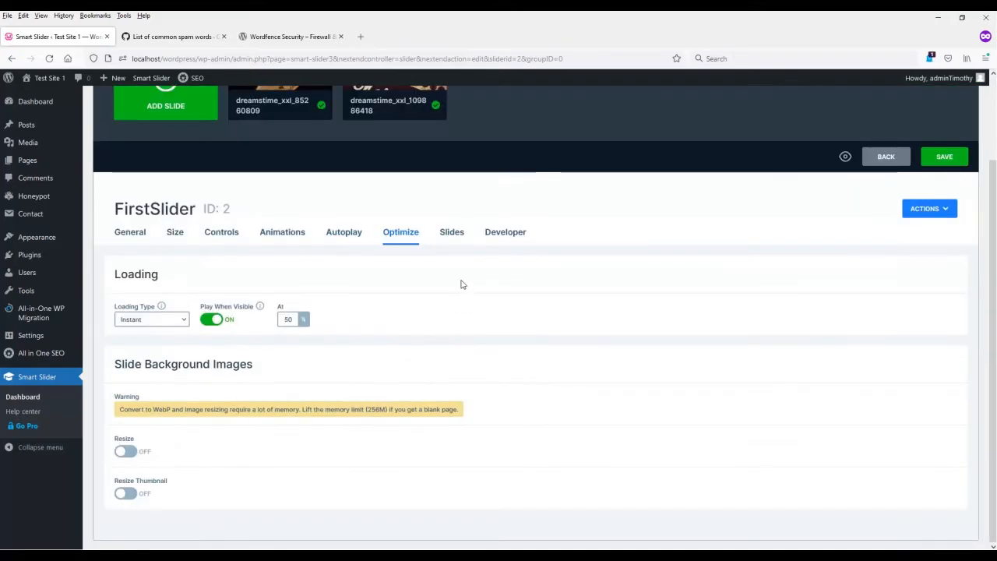
click(165, 320)
scroll(461, 316, up, 2)
click(456, 327)
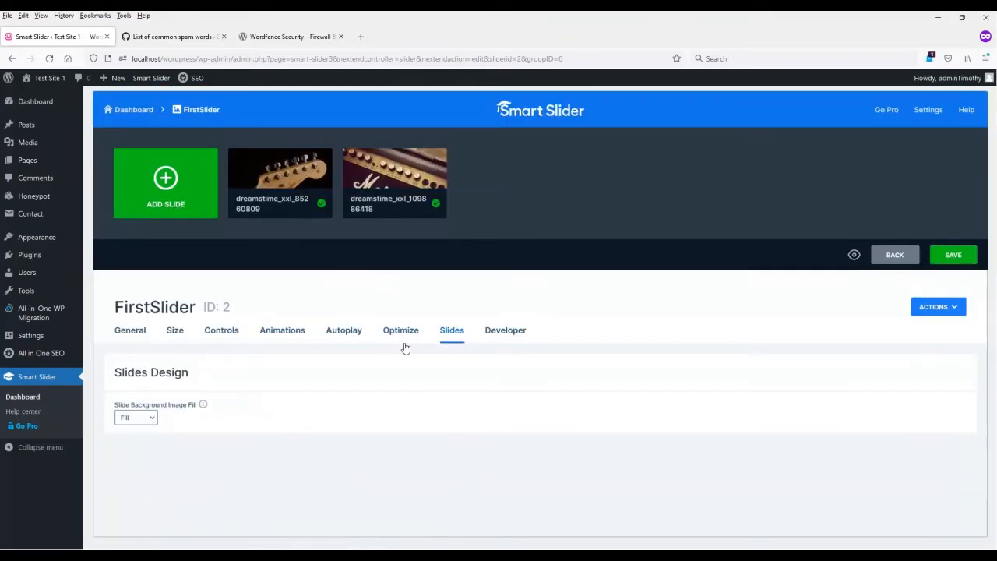
Step: Check FirstSlider's Developer settings and the available main animation types
click(505, 330)
scroll(447, 451, down, 2)
scroll(303, 311, up, 2)
click(282, 316)
click(156, 403)
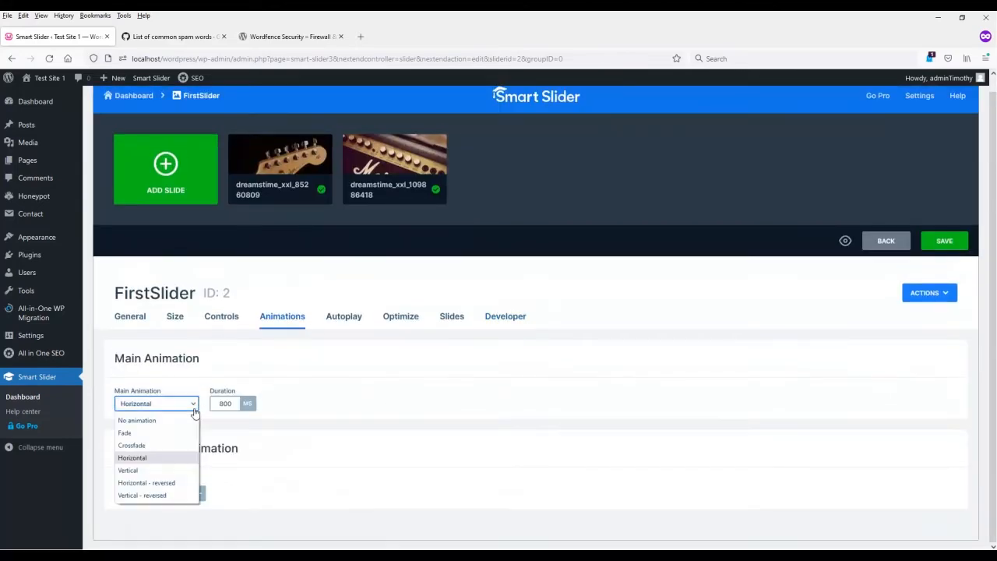
click(377, 418)
Step: Insert the slider shortcode [smartslider3 slider="2"] below the text of the Home page in the block editor and update the page
click(134, 316)
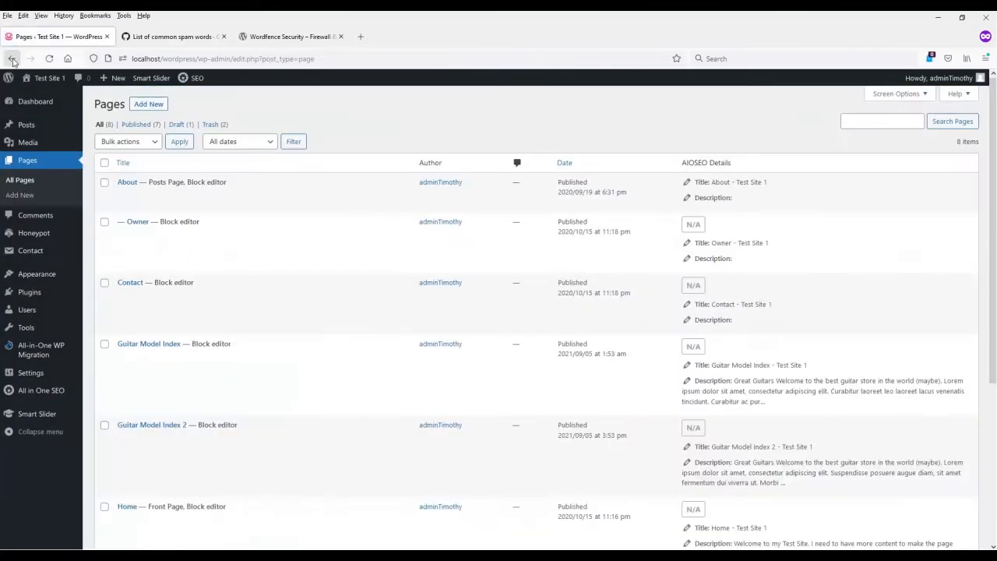
click(12, 59)
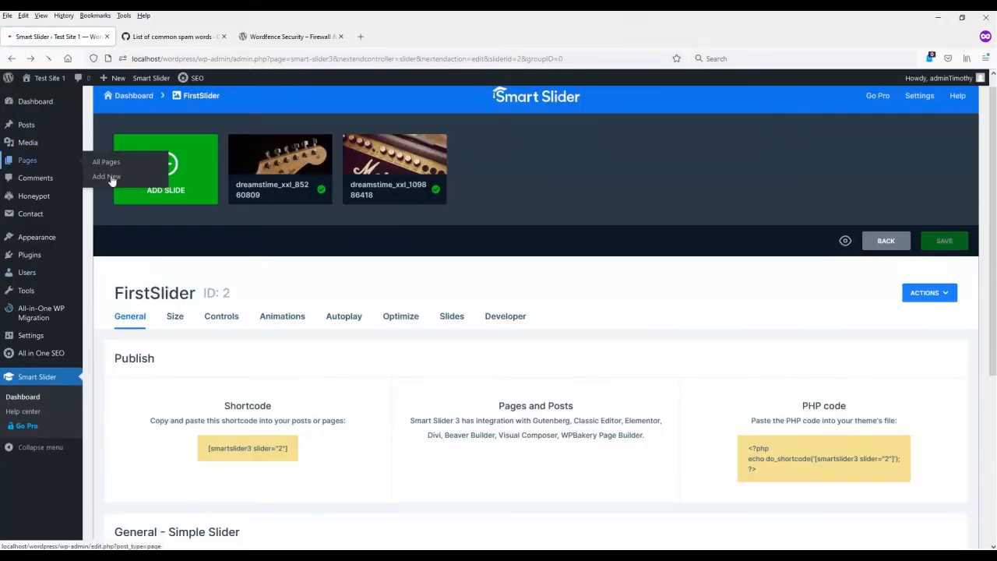
click(97, 162)
scroll(251, 416, down, 3)
click(143, 412)
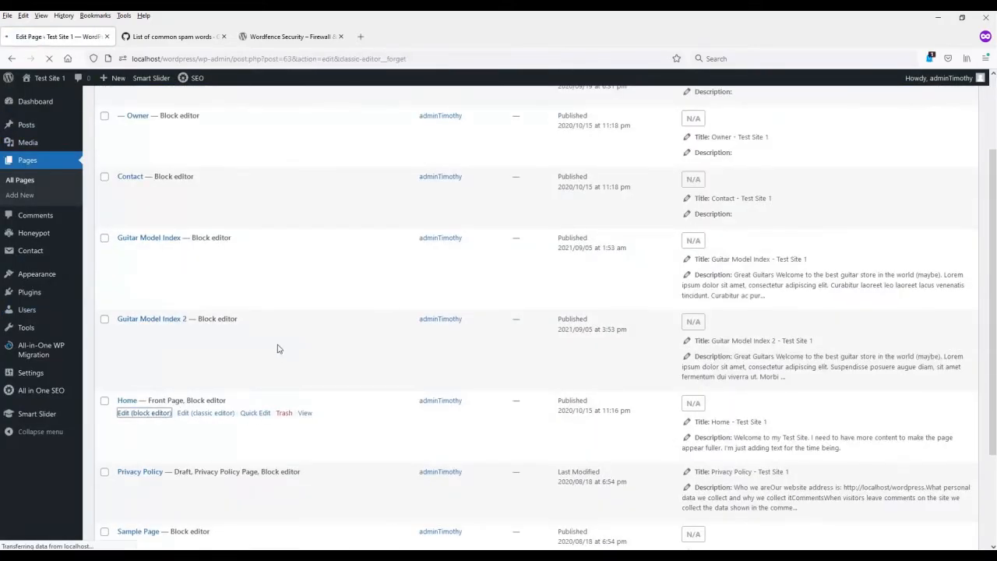
key(ctrl+v)
click(705, 343)
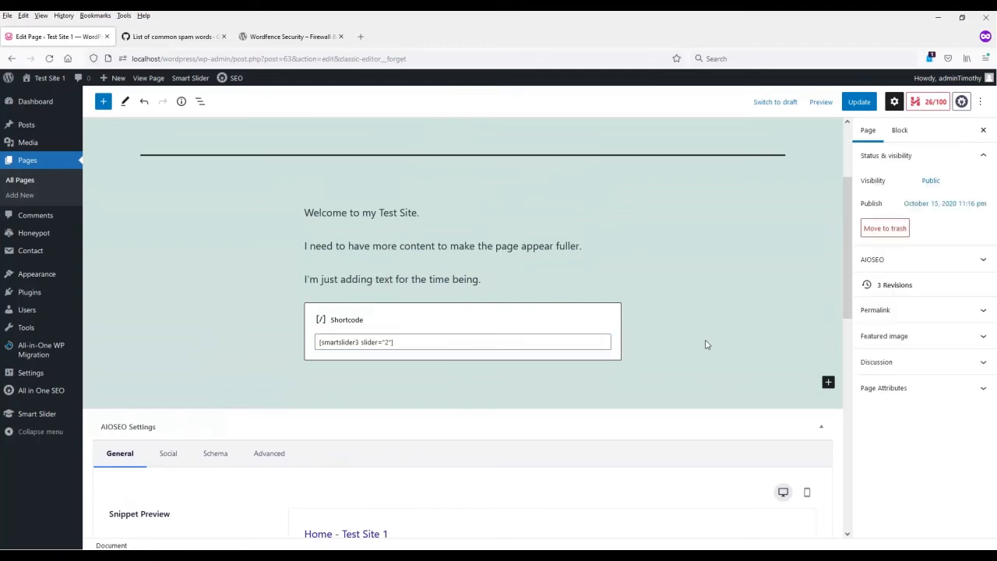
click(832, 102)
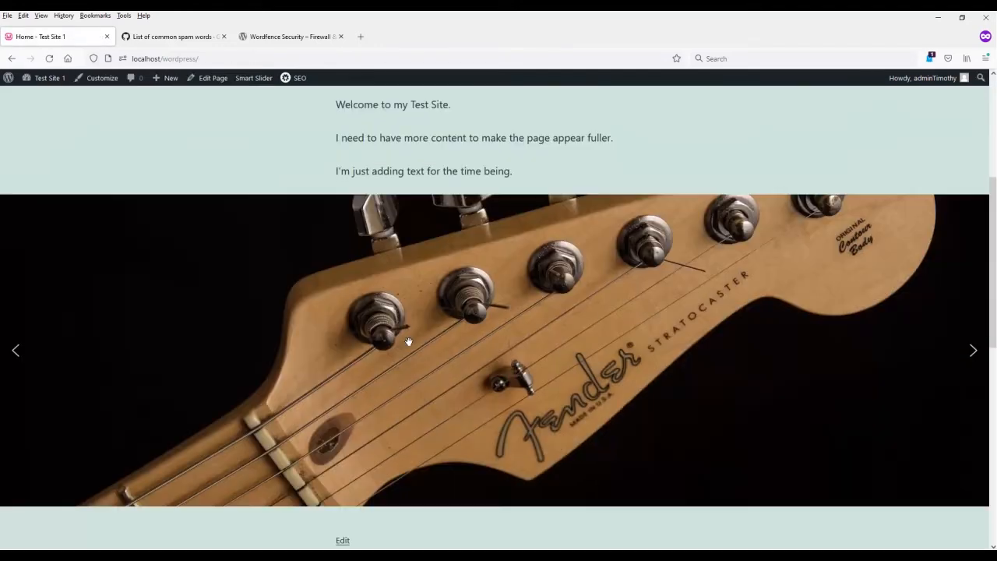
Step: View the published Home page, advance through the slider's images and look over the page from footer to header
scroll(973, 304, down, 1)
click(973, 302)
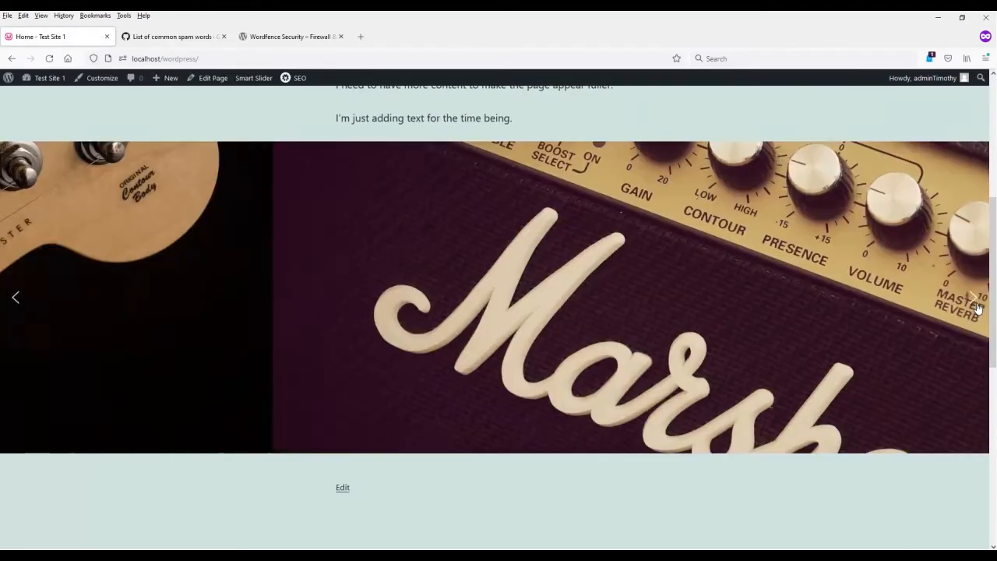
click(973, 304)
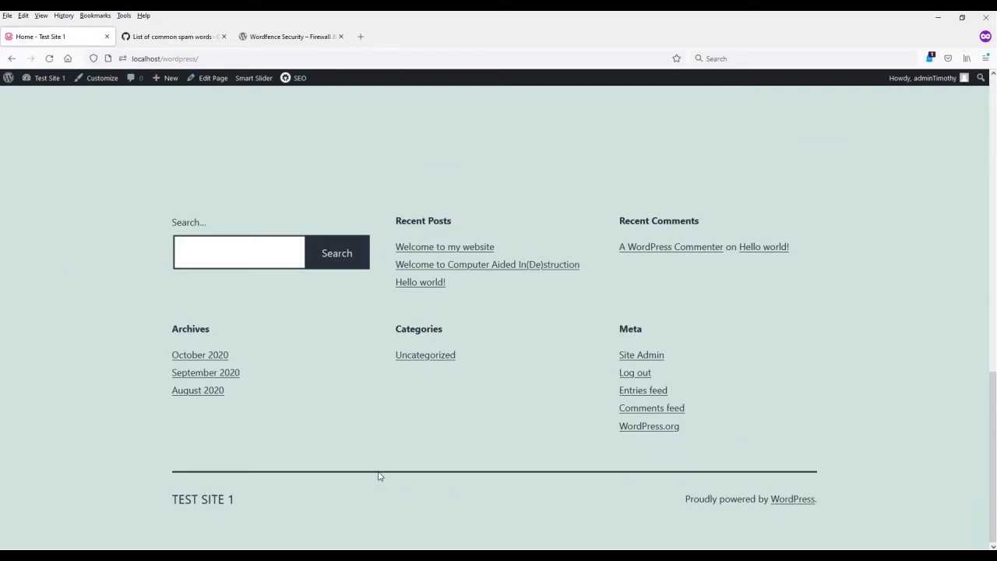
scroll(380, 476, up, 10)
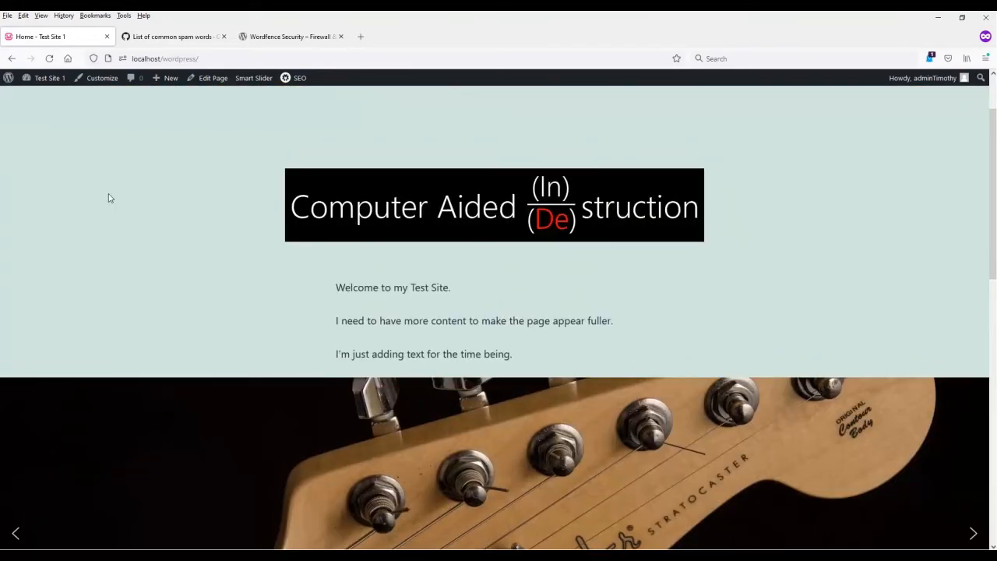
scroll(109, 197, up, 2)
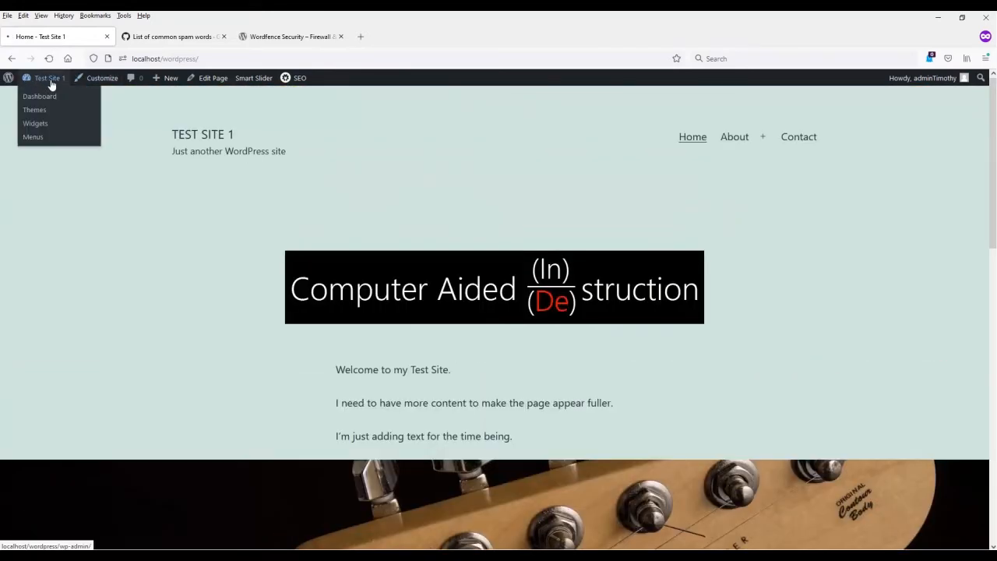
Step: Open the site customizer from the dashboard and check which widget areas the Twenty Twenty-One theme offers
click(51, 82)
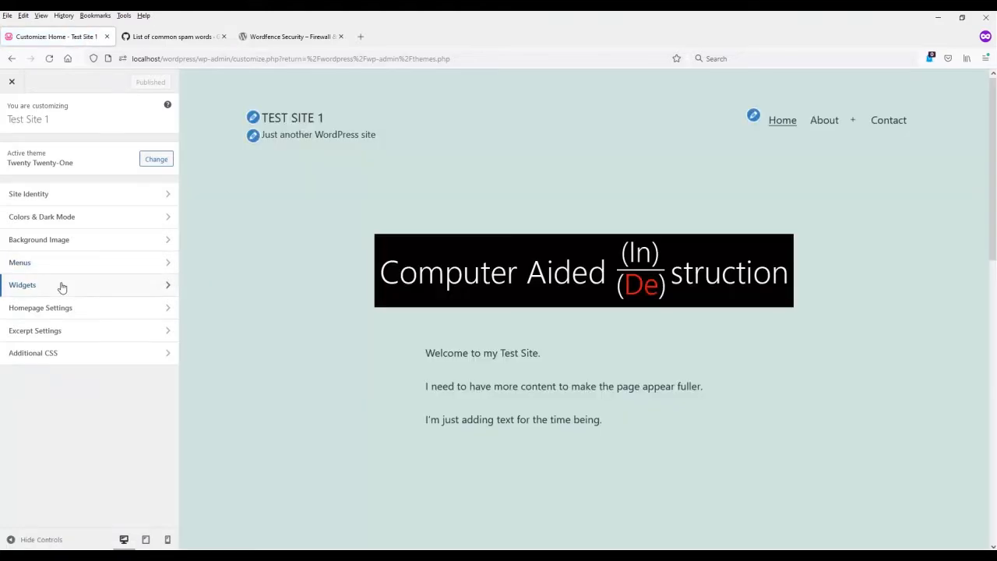
click(64, 286)
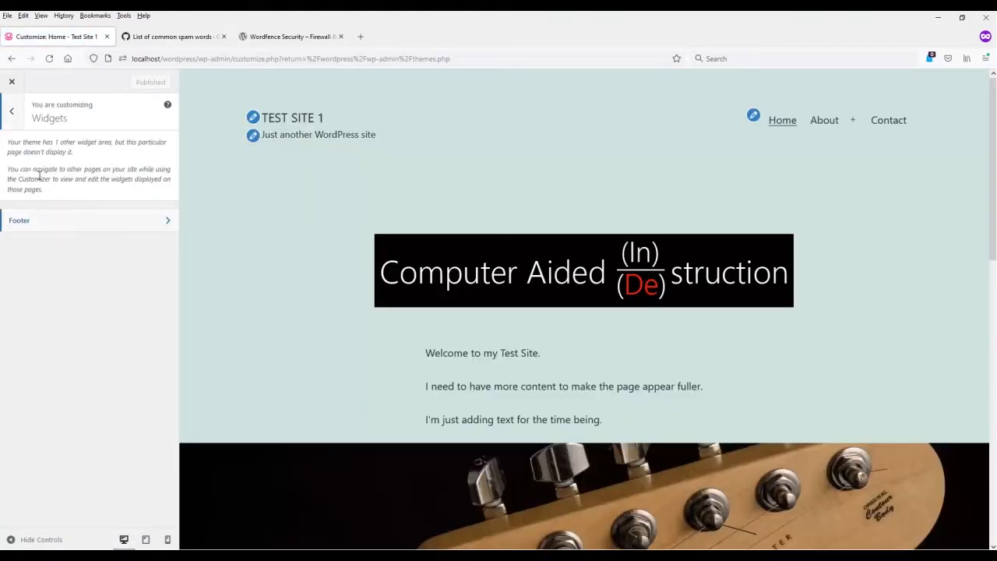
click(12, 110)
Step: Live preview the Twenty Seventeen theme and examine its widget areas and the Home page layout
click(155, 159)
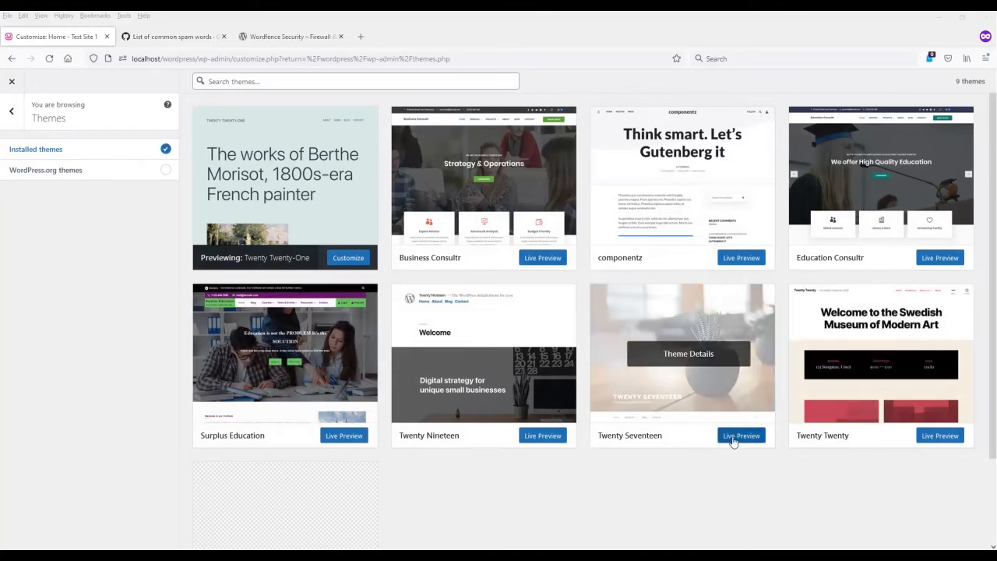
click(744, 437)
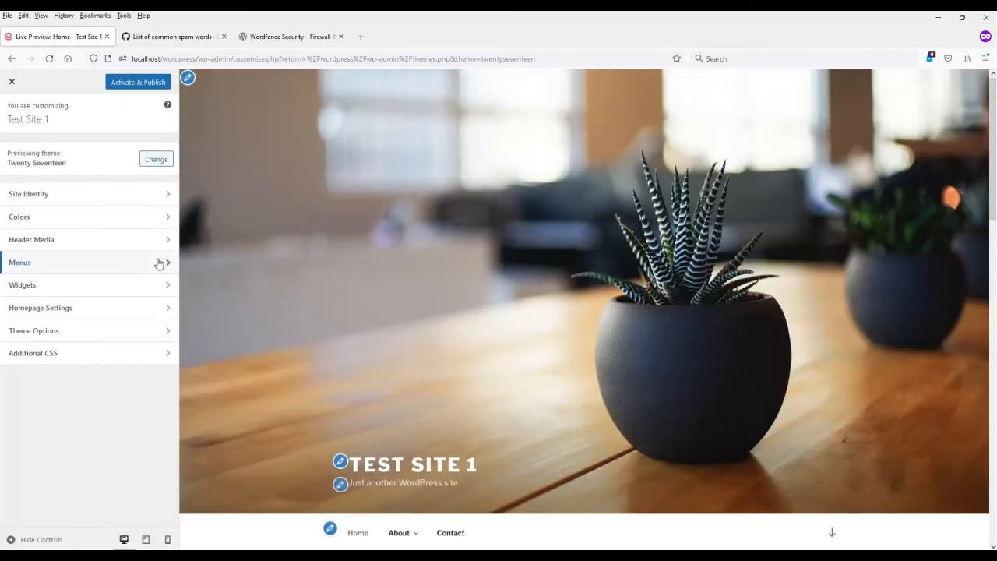
click(47, 285)
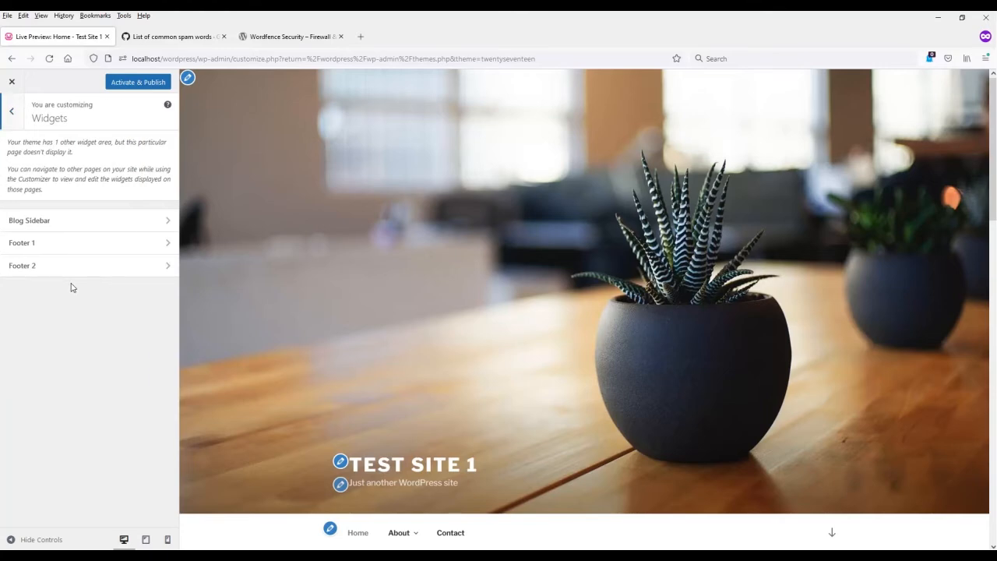
scroll(479, 326, down, 4)
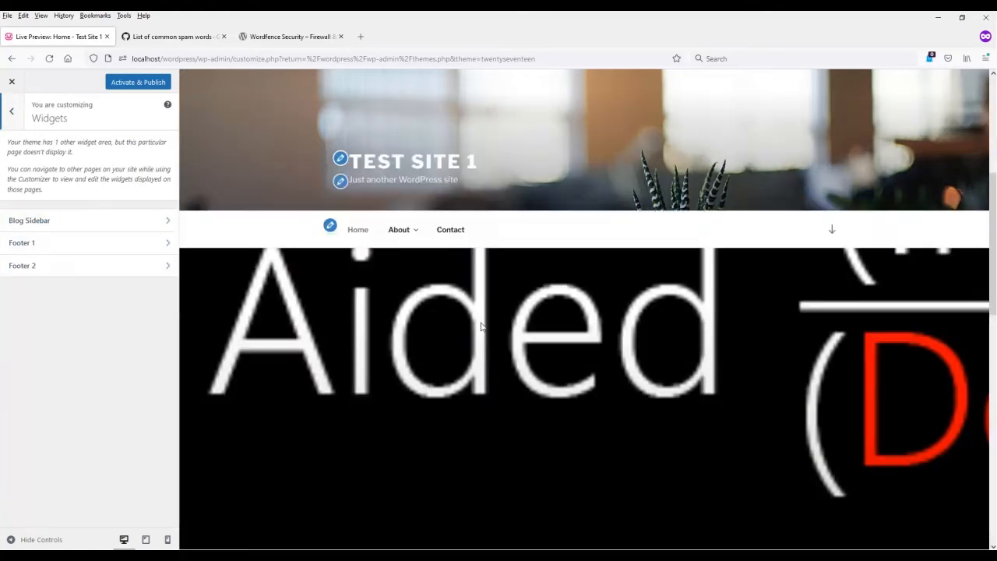
scroll(479, 325, down, 10)
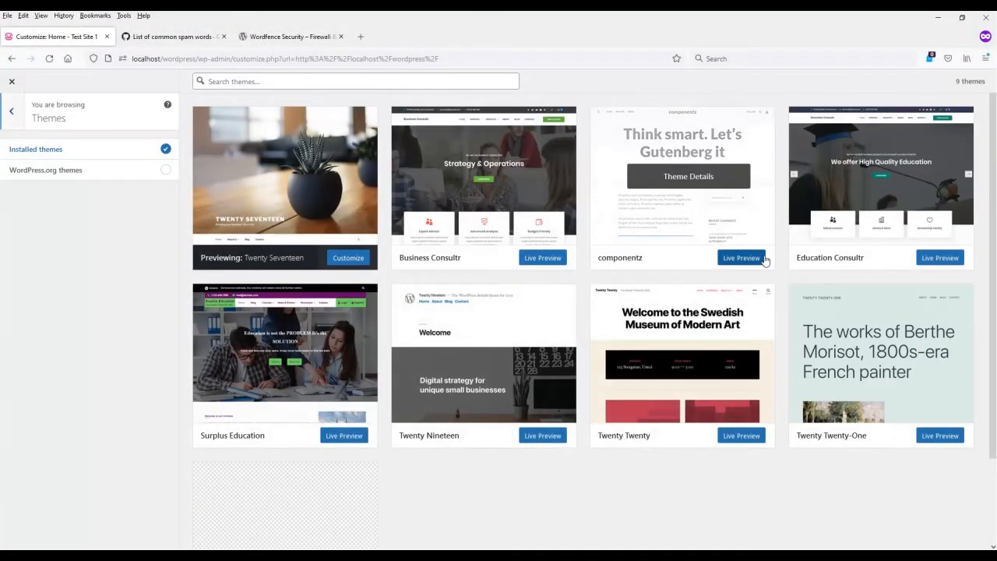
Step: Live preview the componentz theme and look over the Home page with its slider and sidebar widgets
click(740, 257)
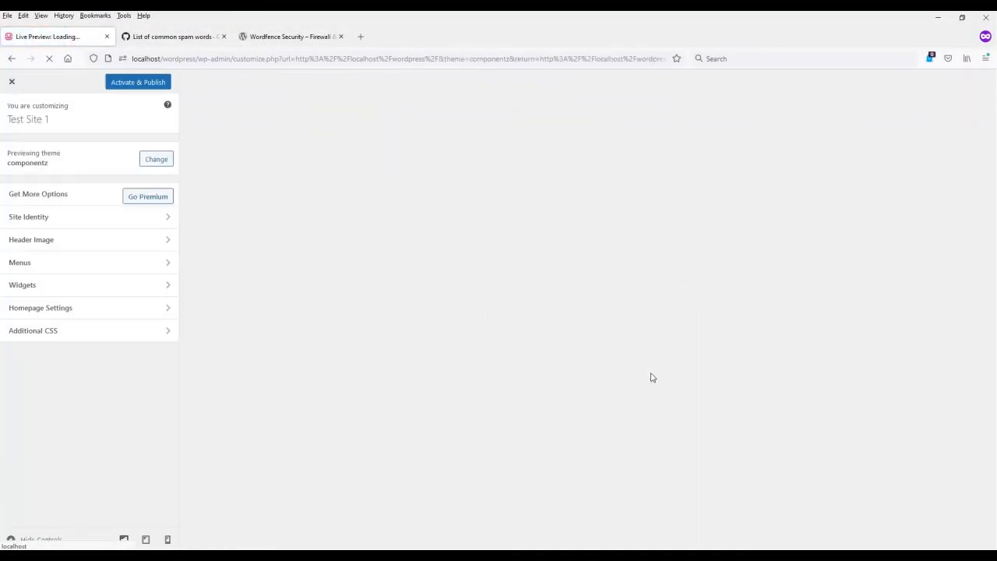
scroll(767, 371, down, 3)
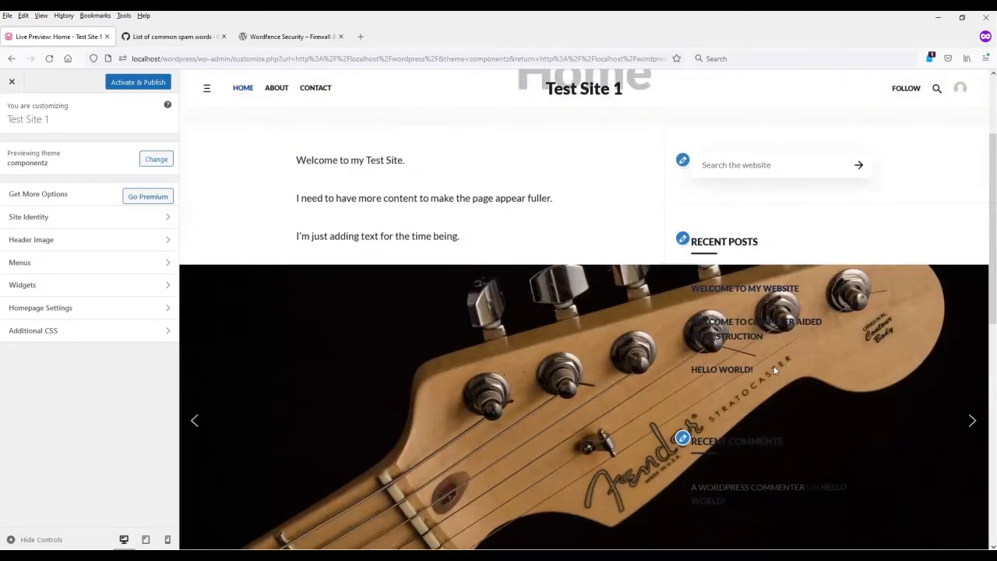
scroll(767, 371, down, 5)
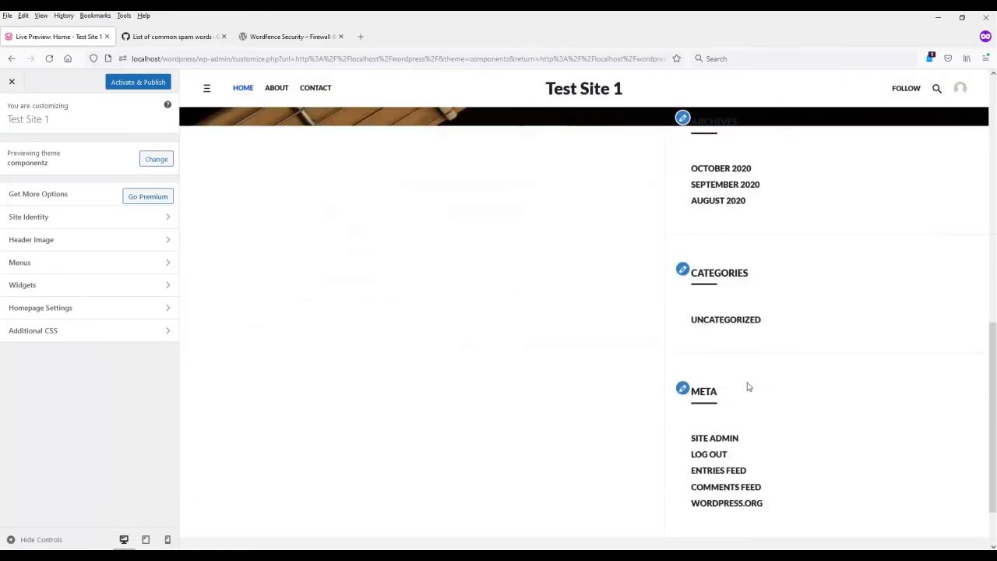
scroll(736, 443, up, 8)
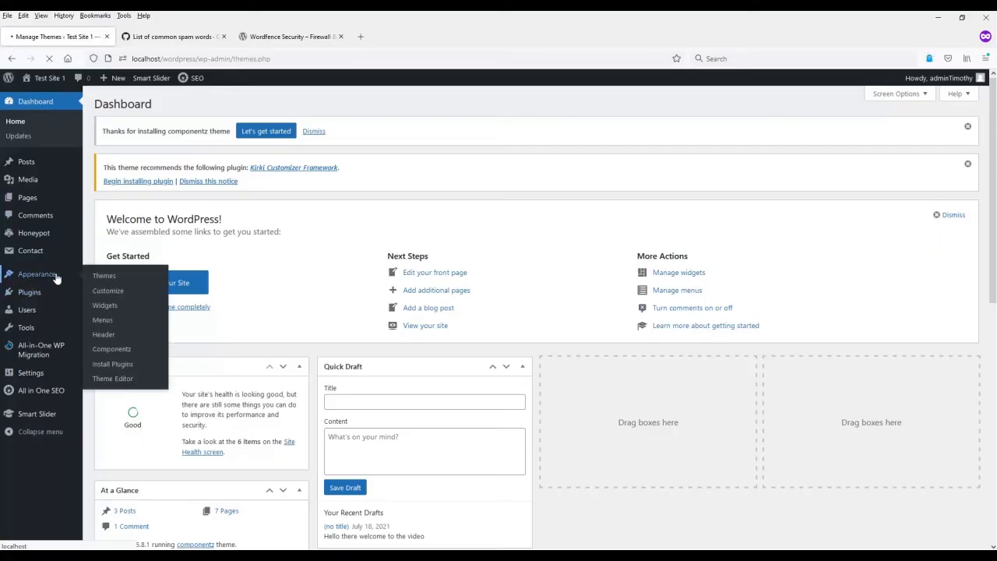
Step: Open the componentz theme's Main Sidebar widget area in the site customizer
click(58, 272)
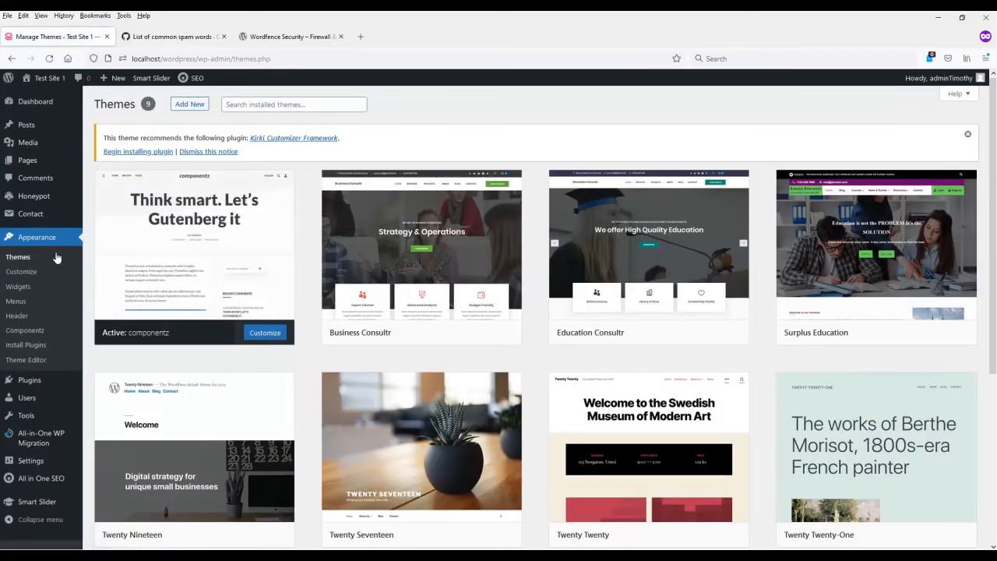
click(29, 274)
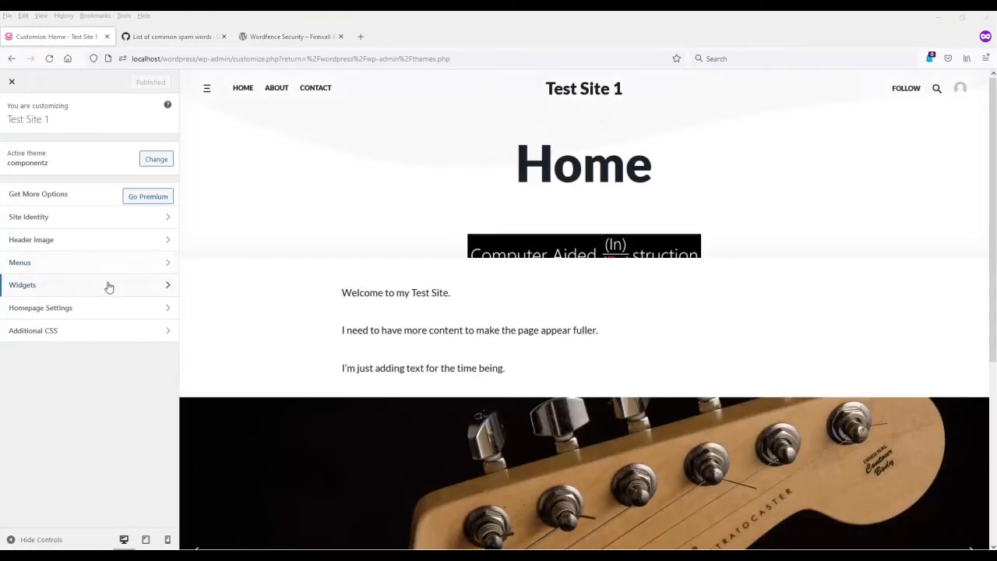
click(109, 287)
click(102, 223)
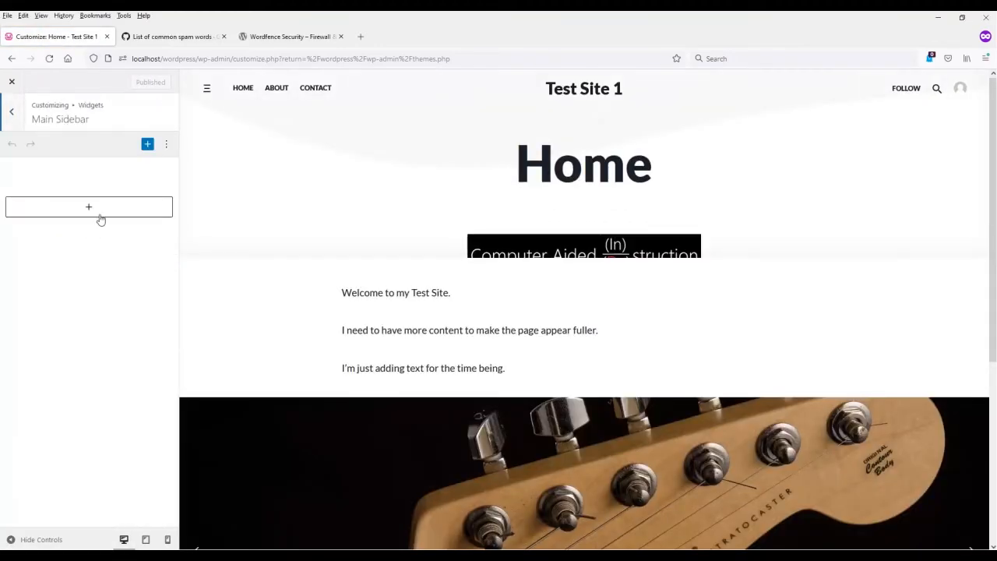
Step: Add the CAI(D) logo from the media library as an Image block in the Main Sidebar, undoing and redoing the insertion once
click(89, 208)
click(181, 395)
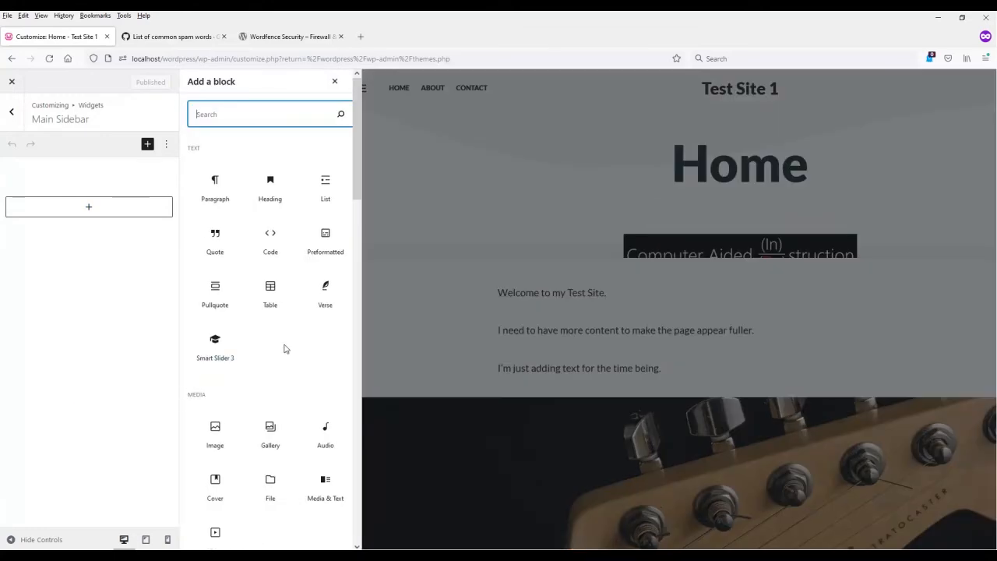
scroll(286, 398, down, 3)
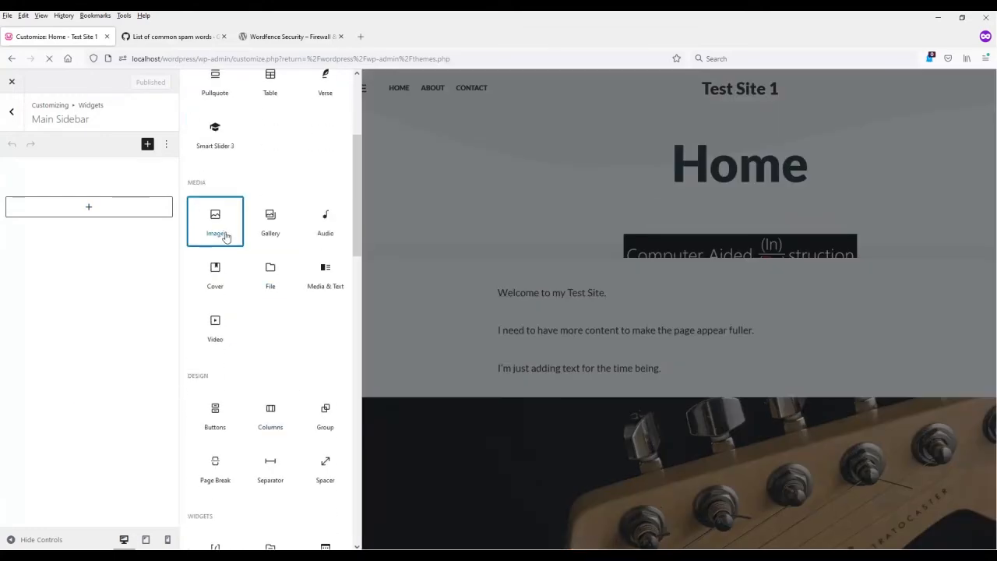
click(221, 231)
click(33, 258)
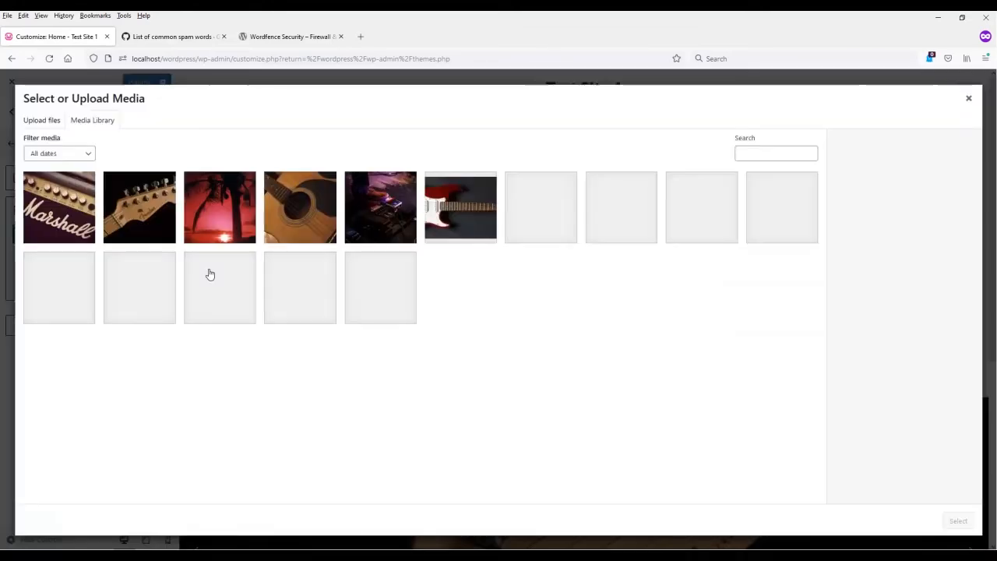
click(310, 288)
click(957, 520)
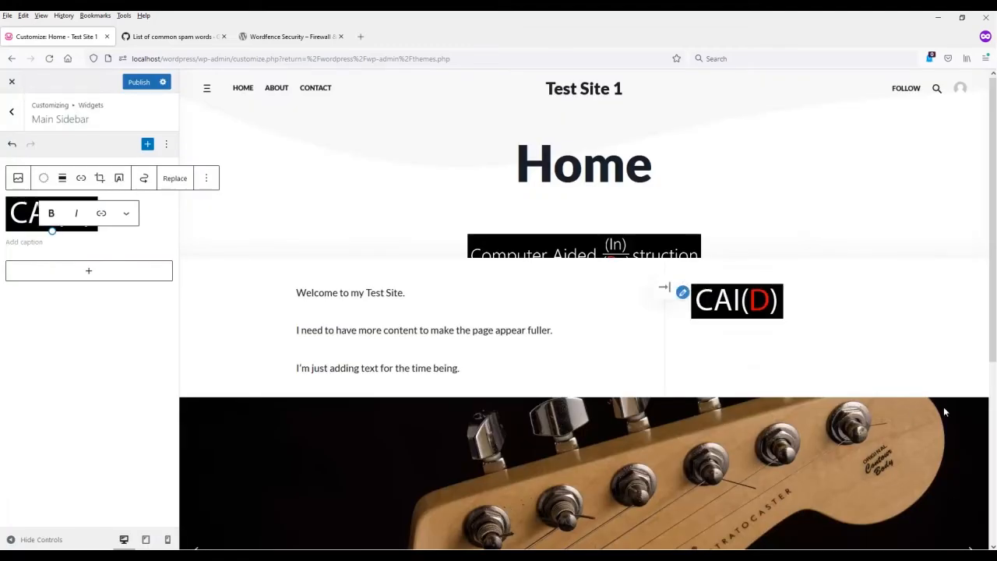
click(11, 143)
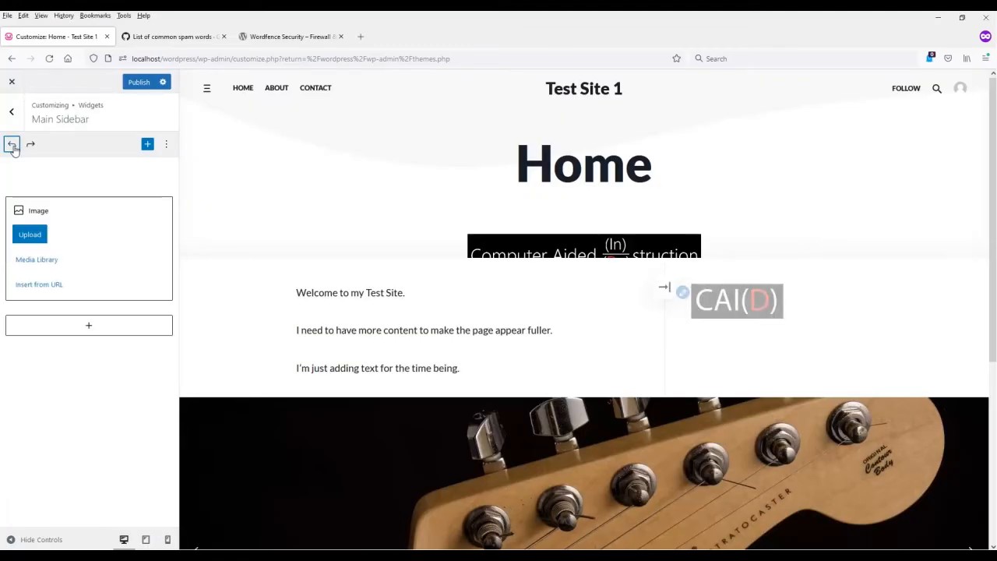
click(30, 144)
click(12, 113)
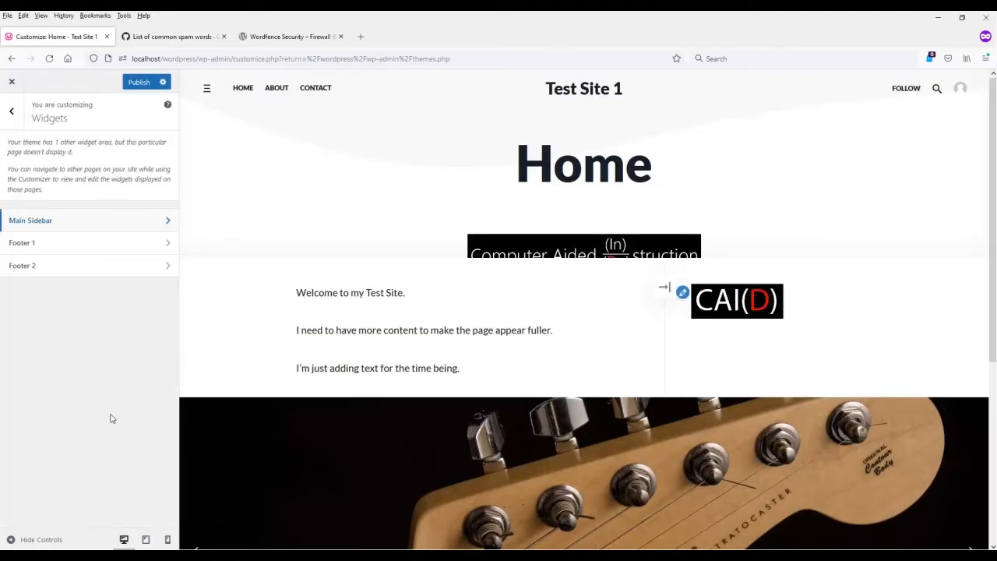
Step: Try a Calendar block in the Footer 1 widget area and undo it after checking the preview
click(55, 247)
click(83, 208)
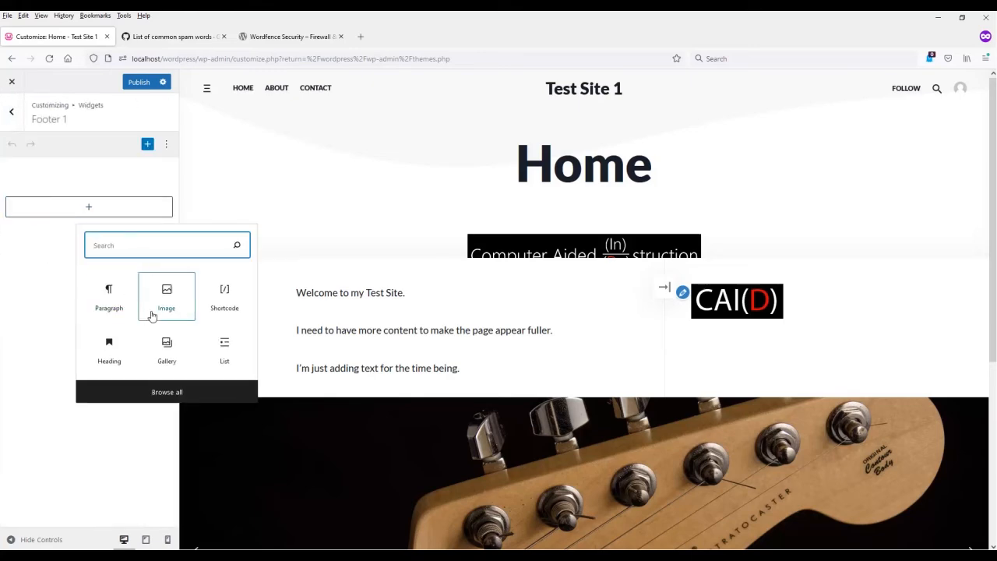
click(166, 392)
scroll(301, 367, down, 5)
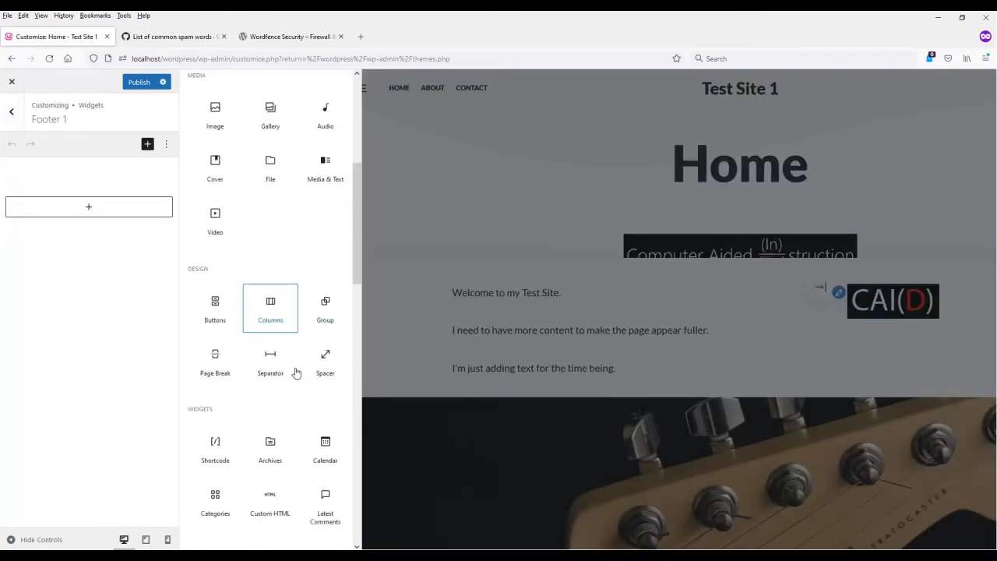
click(338, 313)
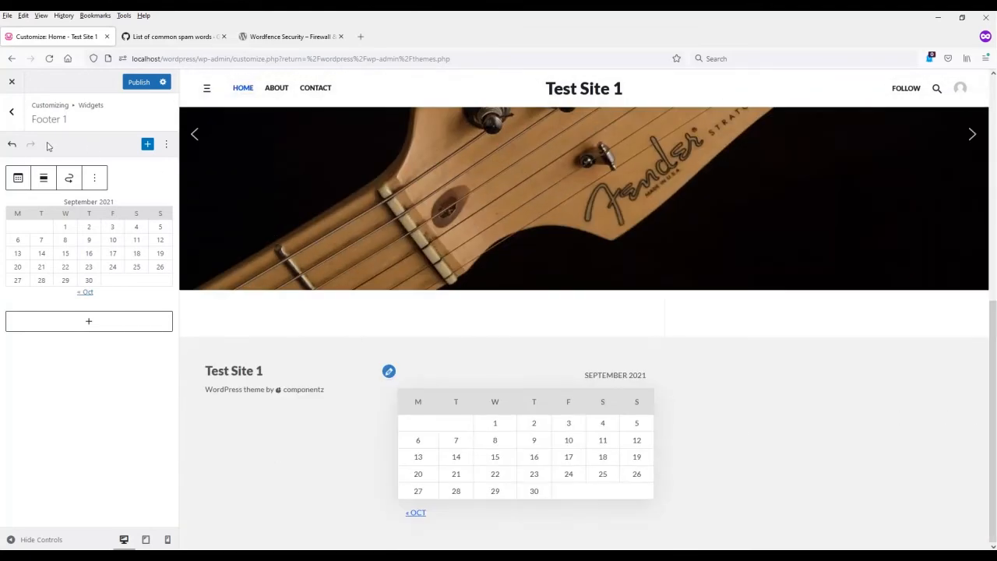
click(11, 144)
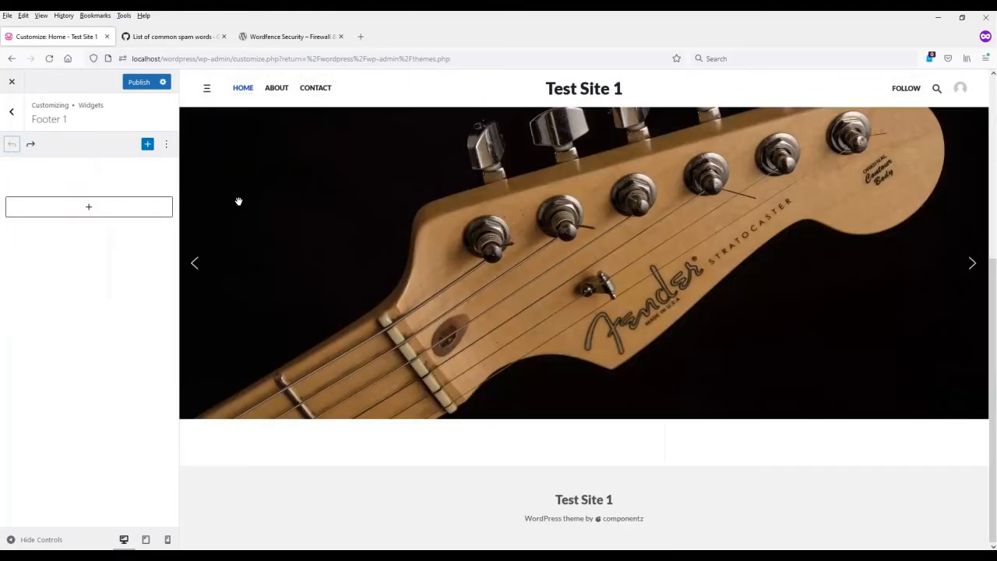
click(12, 111)
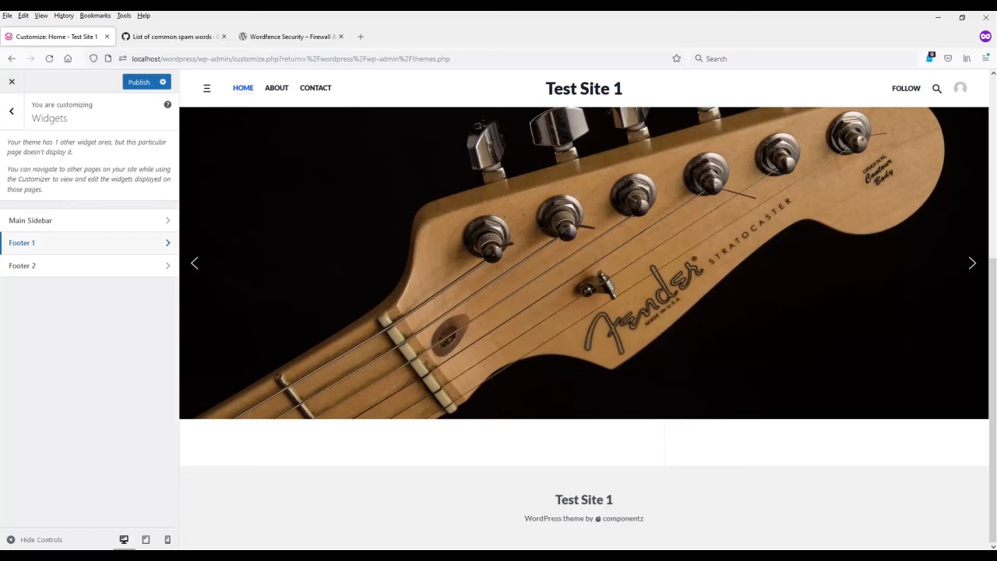
Step: Add the CAID_LOGO_NEW image from the media library as an Image block in the Footer 1 widget area
click(7, 244)
click(84, 211)
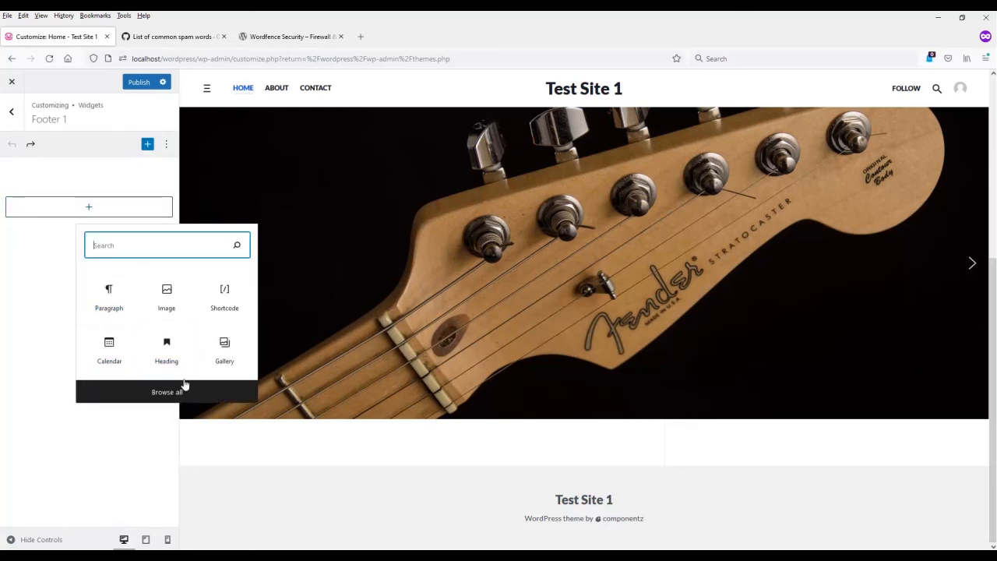
click(166, 296)
click(35, 262)
click(363, 296)
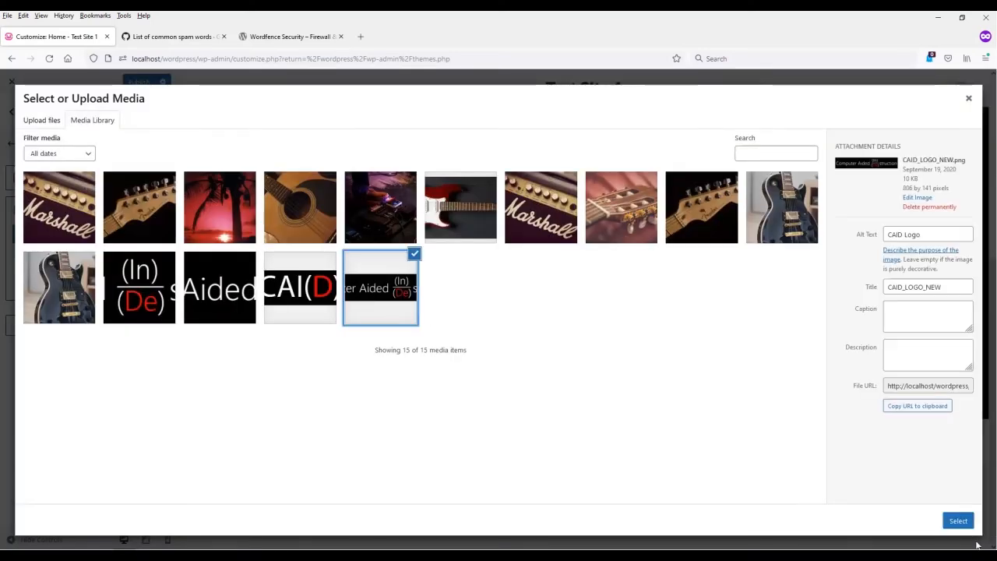
click(958, 520)
click(12, 111)
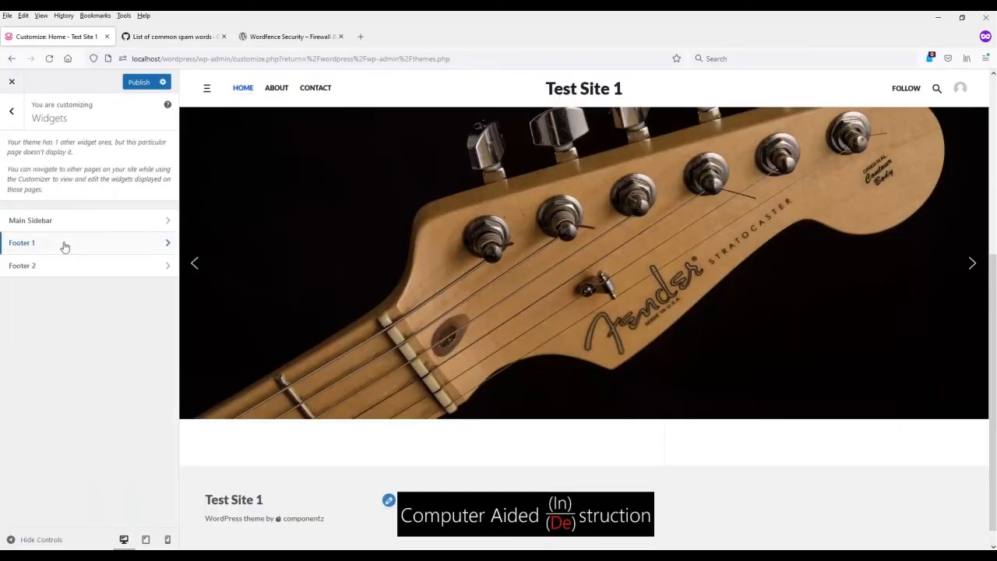
Step: Add a paragraph reading "Disclaimer: All Rights Reserved, 2021" to the Footer 2 widget area
click(62, 264)
click(89, 208)
click(104, 290)
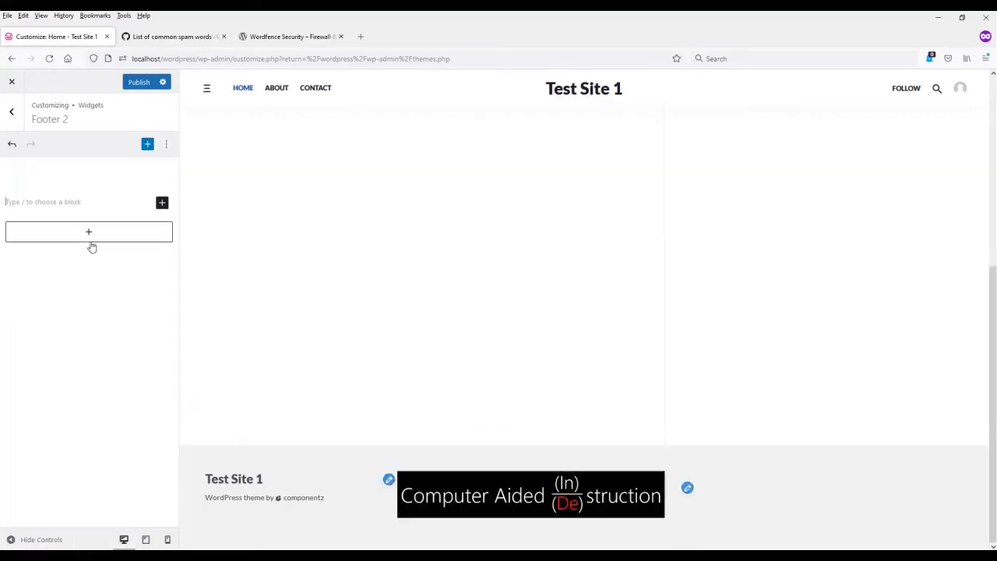
text(Dis)
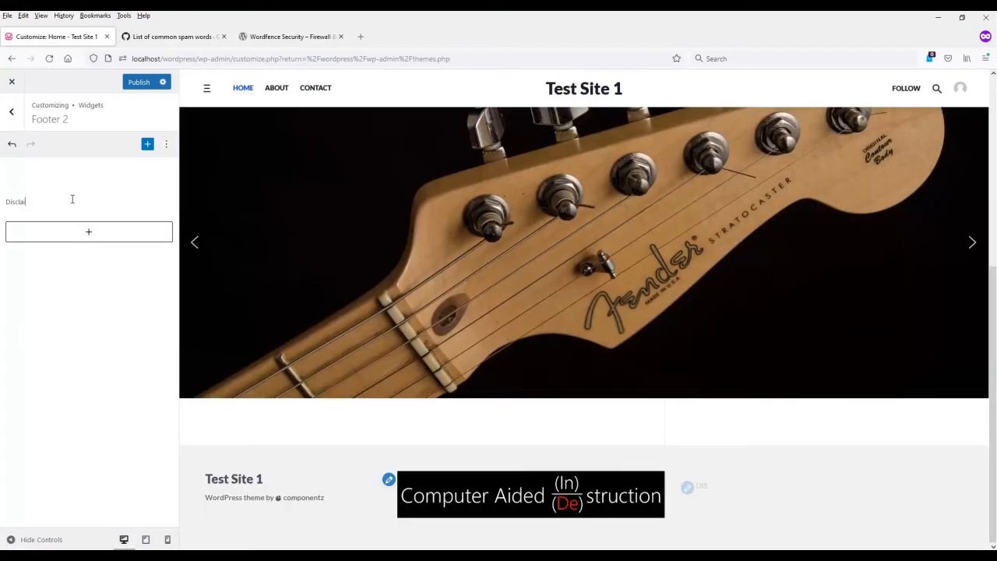
text(claimer: All Rights Reserved)
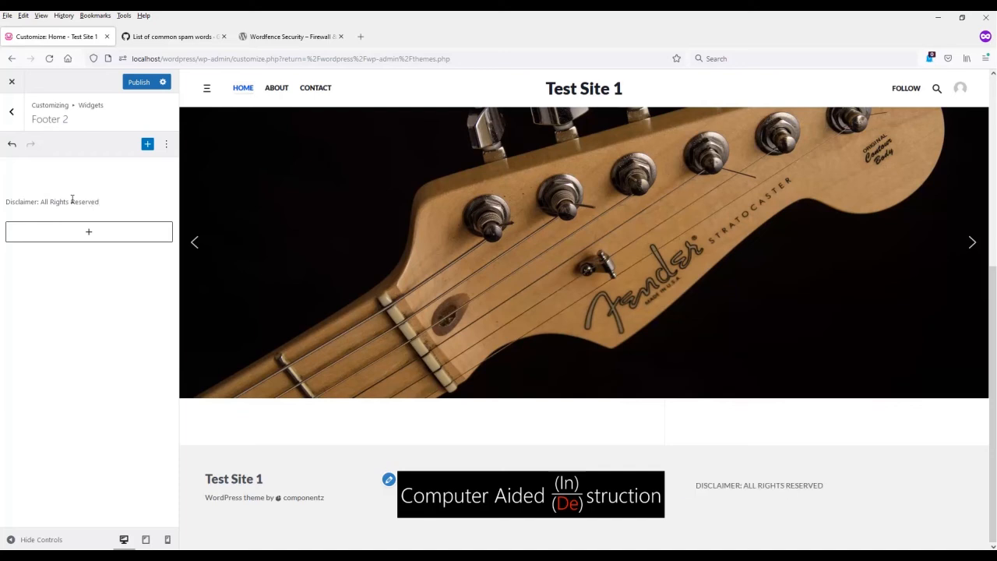
text(, 2021)
Step: Insert a Columns block with two equal columns below the disclaimer in Footer 2
click(89, 231)
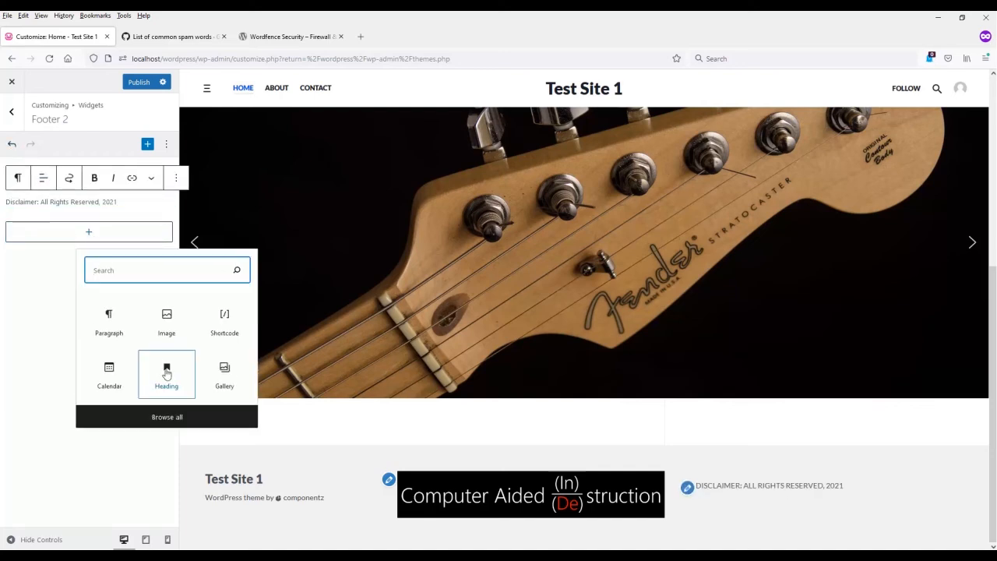
click(167, 414)
scroll(261, 404, down, 5)
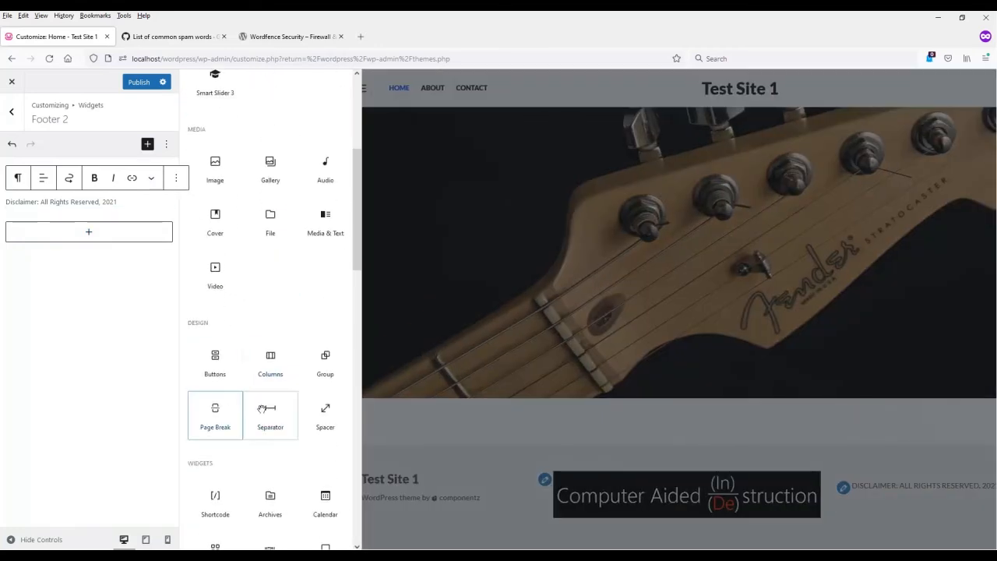
click(267, 371)
click(84, 280)
Step: Place the CAID_LOGO_NEW_mini image from the media library in the first column of the Footer 2 Columns block
click(62, 242)
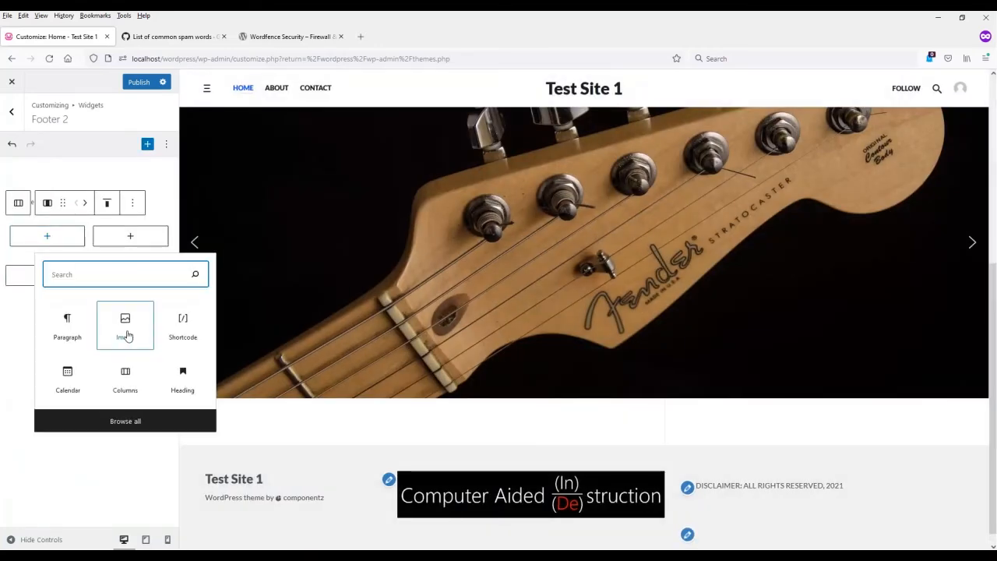
click(123, 327)
click(48, 299)
click(298, 285)
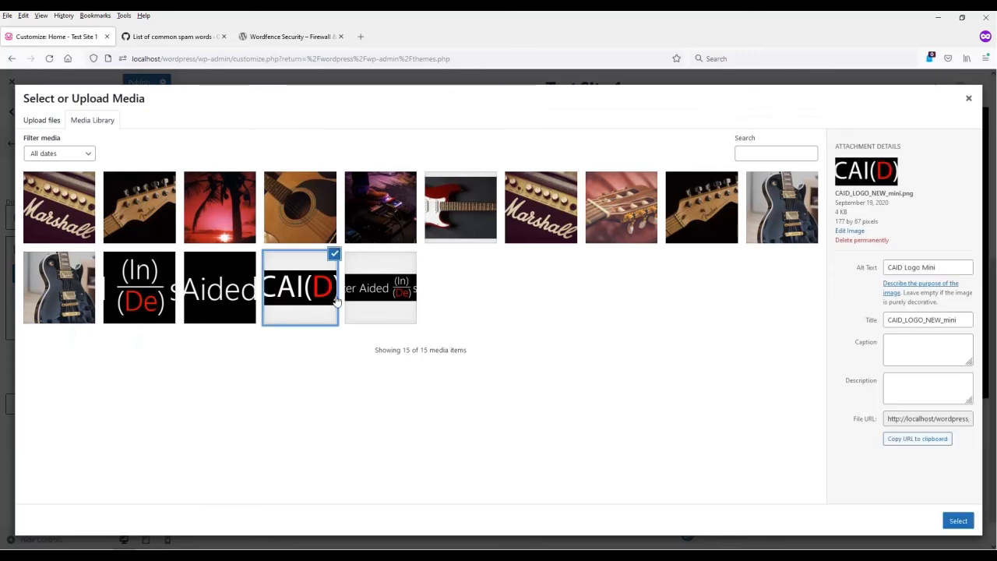
click(957, 519)
Step: Add a paragraph reading "Computer Aided In(De)struction" to the second column, check the footer preview and return to the widget areas
click(132, 236)
click(83, 321)
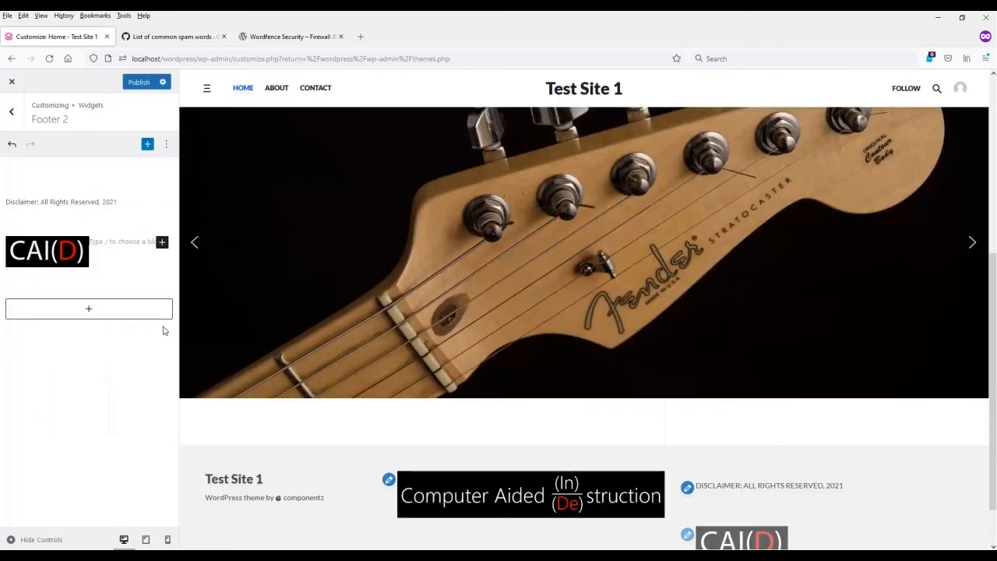
text(computer Aid)
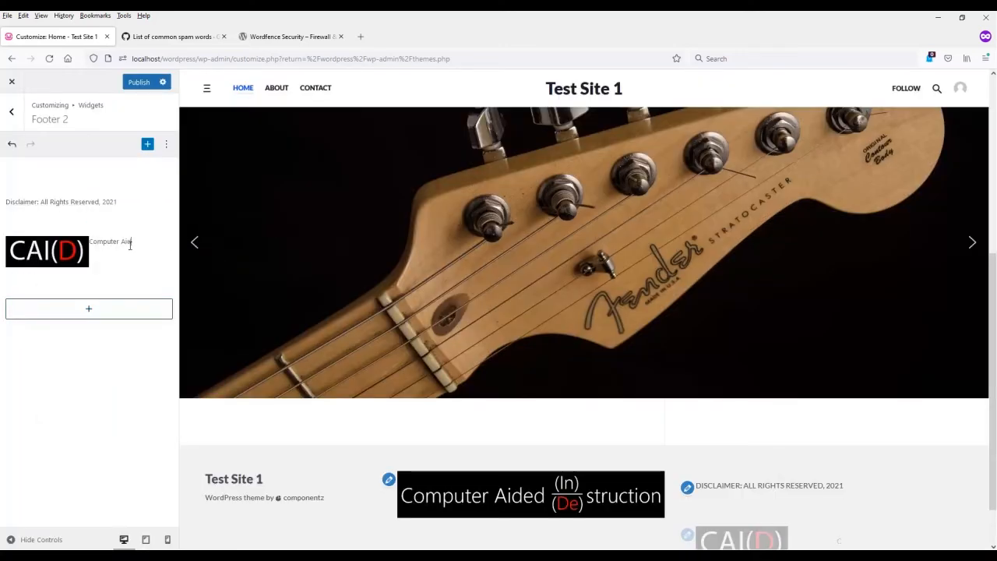
text(ed In(De)str)
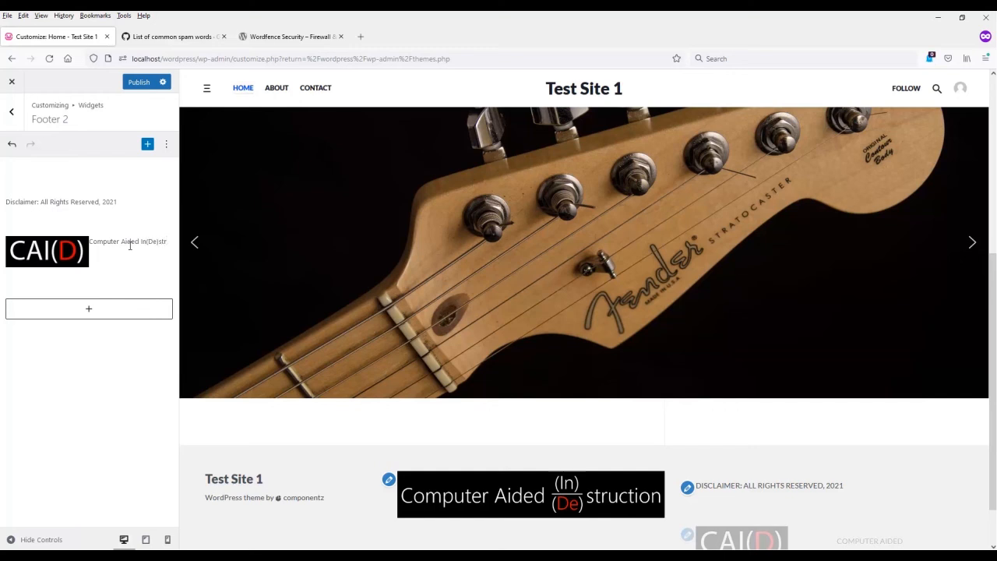
text(uction)
scroll(888, 483, down, 1)
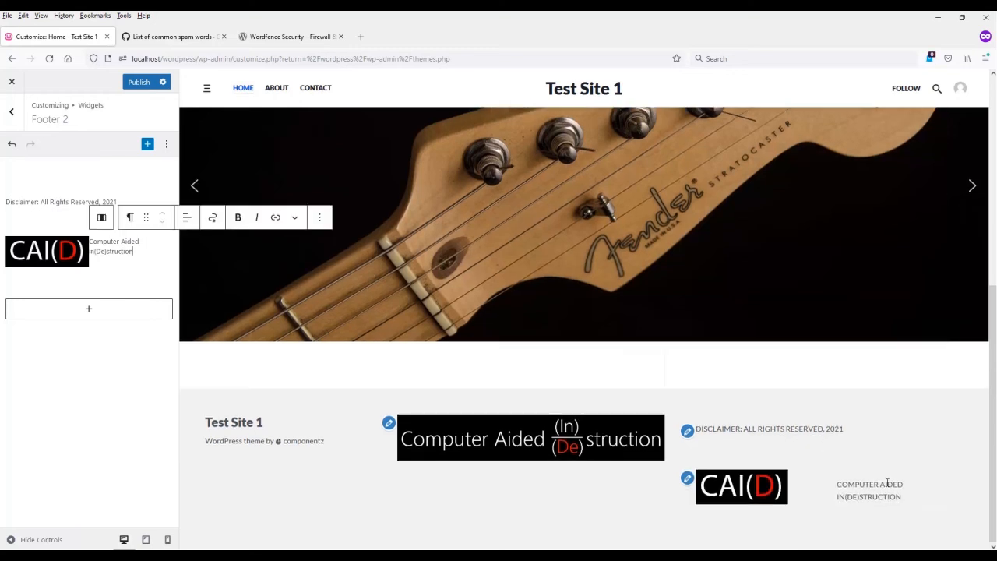
click(6, 121)
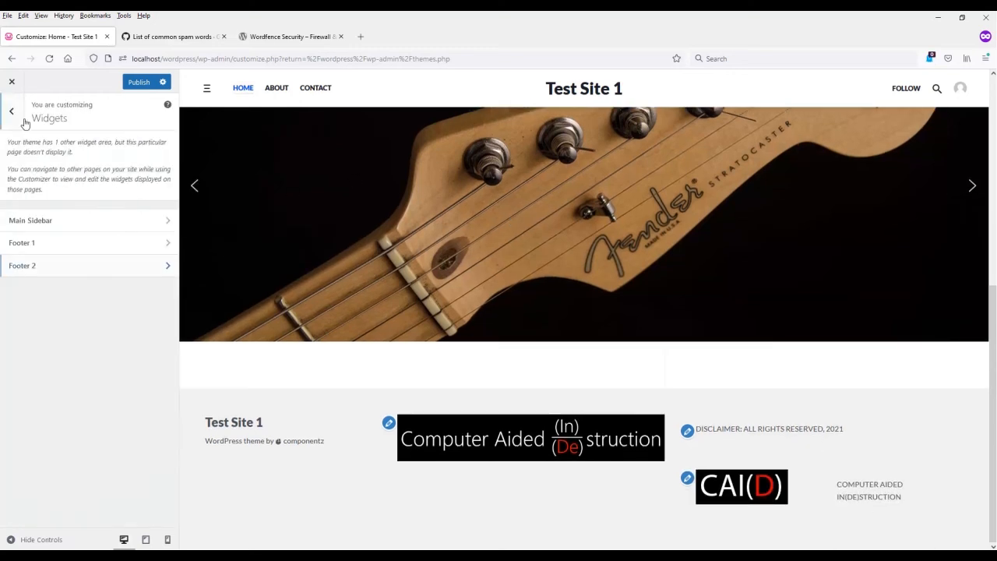
Step: Add a Search block below the logo image in the Footer 1 widget area
click(81, 244)
click(148, 144)
click(149, 146)
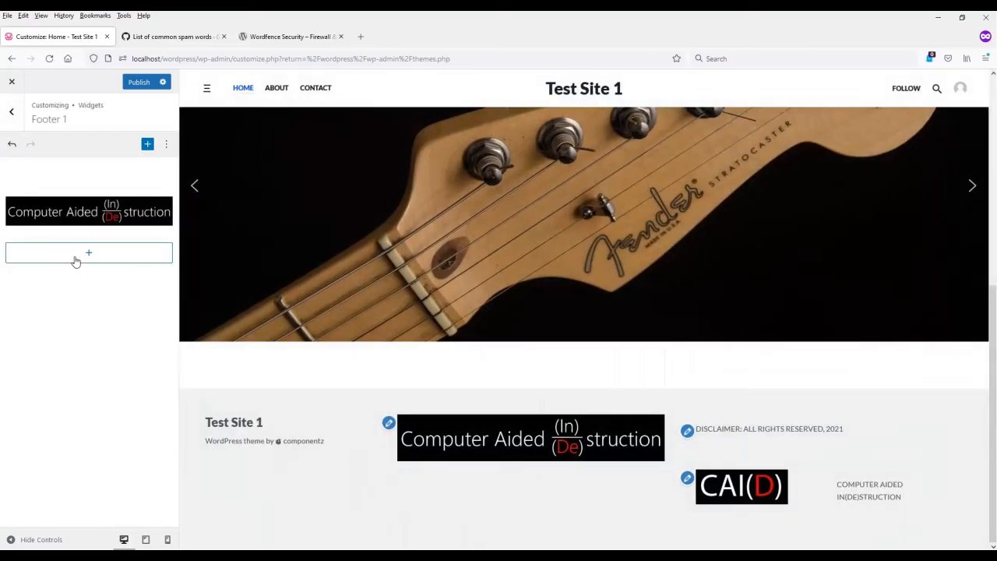
click(77, 256)
click(182, 435)
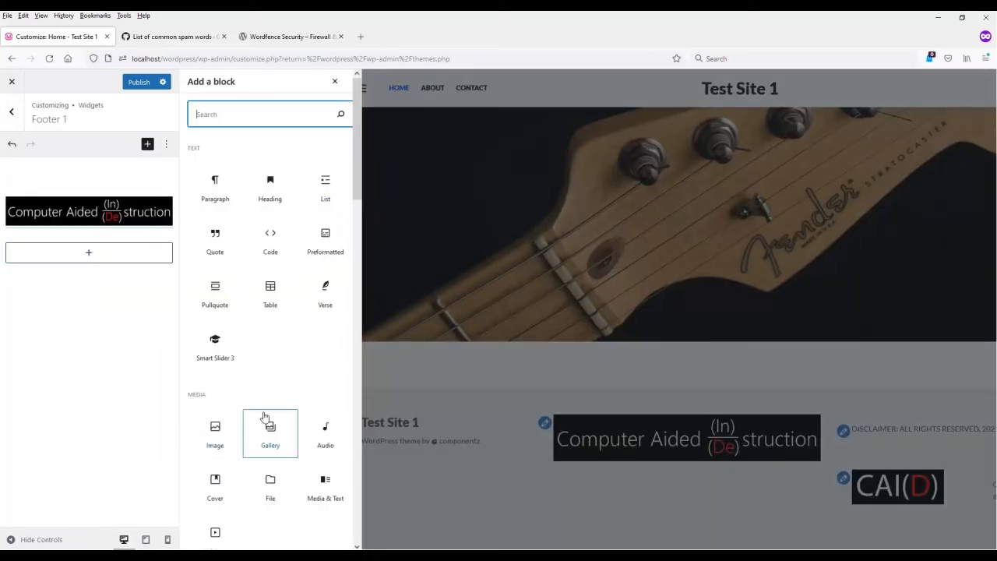
scroll(263, 421, down, 5)
scroll(265, 424, down, 4)
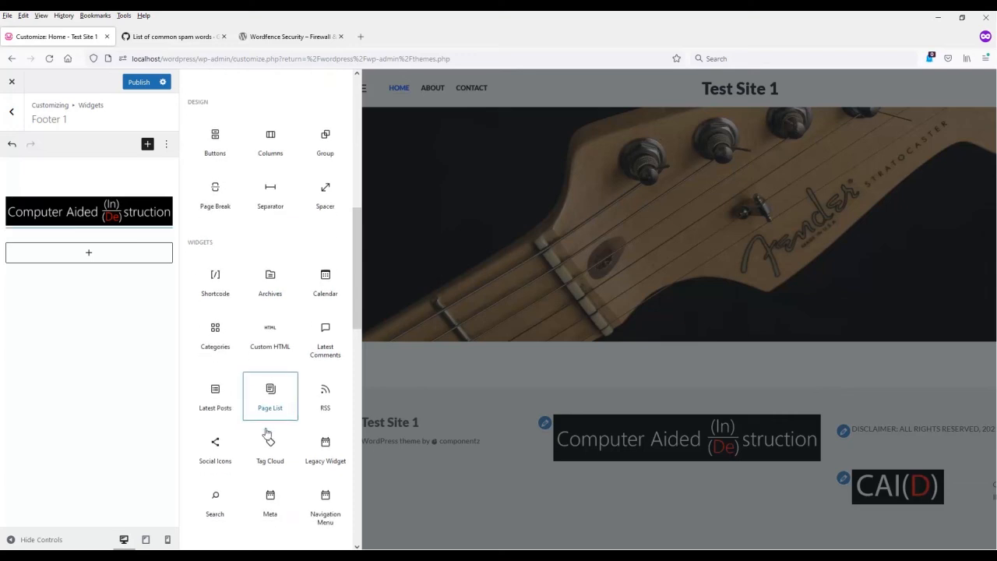
click(220, 401)
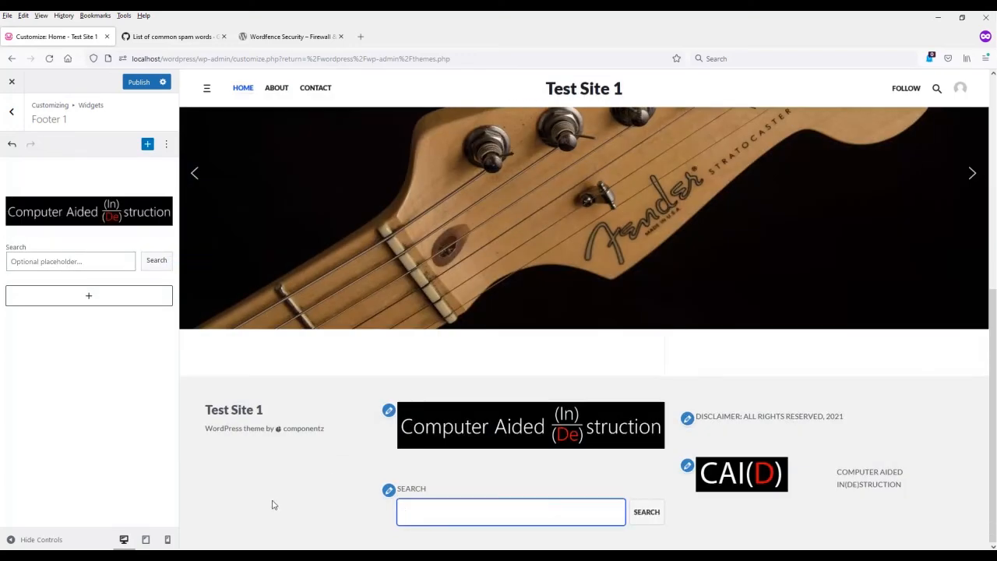
click(12, 112)
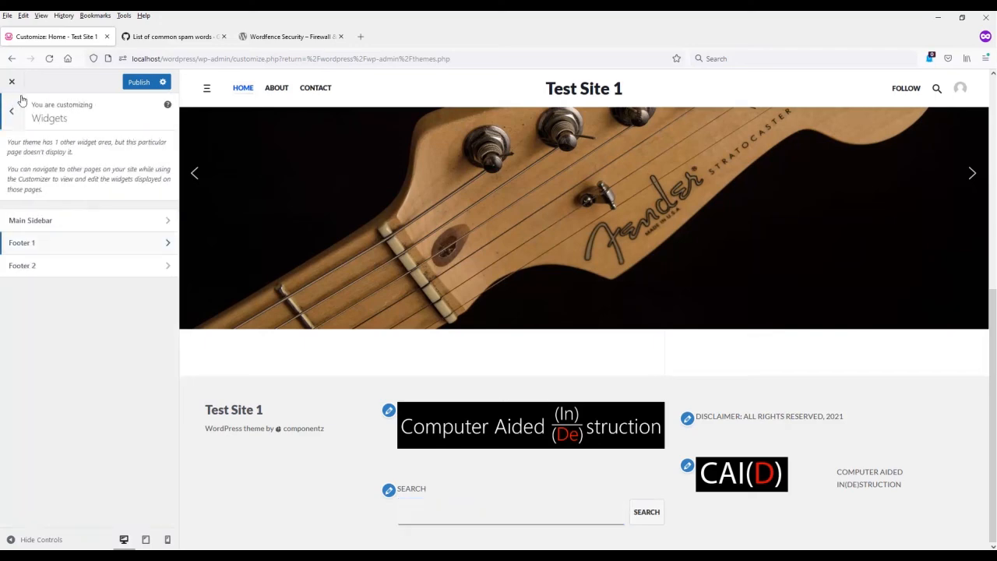
Step: Publish the widget changes, close the customizer and look over the Home page on the live site
click(133, 84)
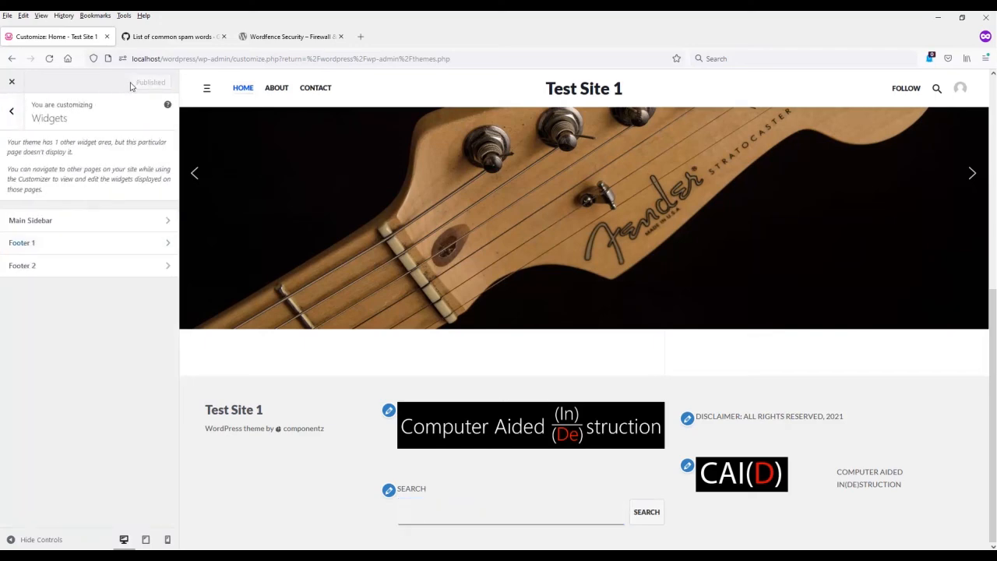
click(13, 81)
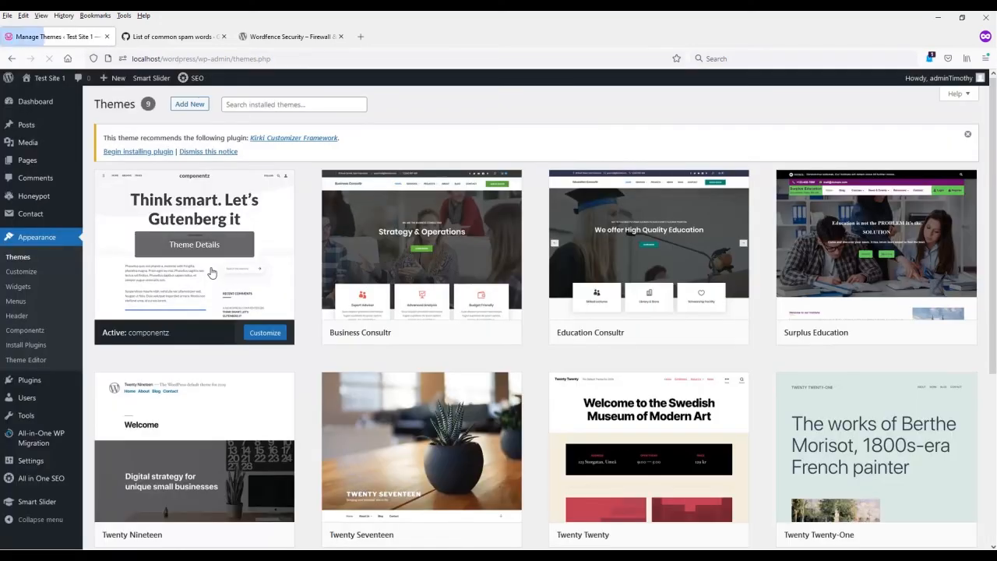
click(47, 78)
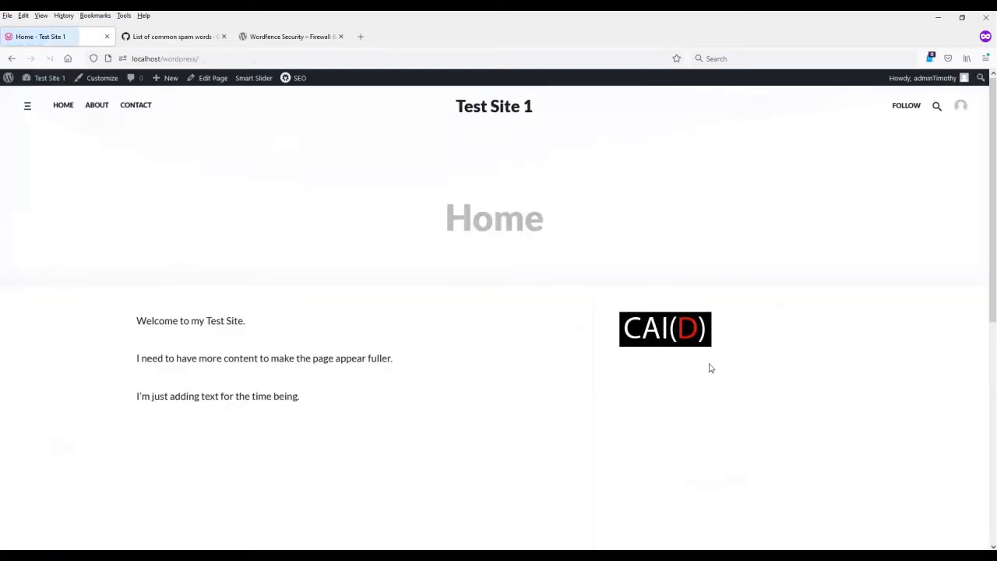
scroll(805, 289, down, 5)
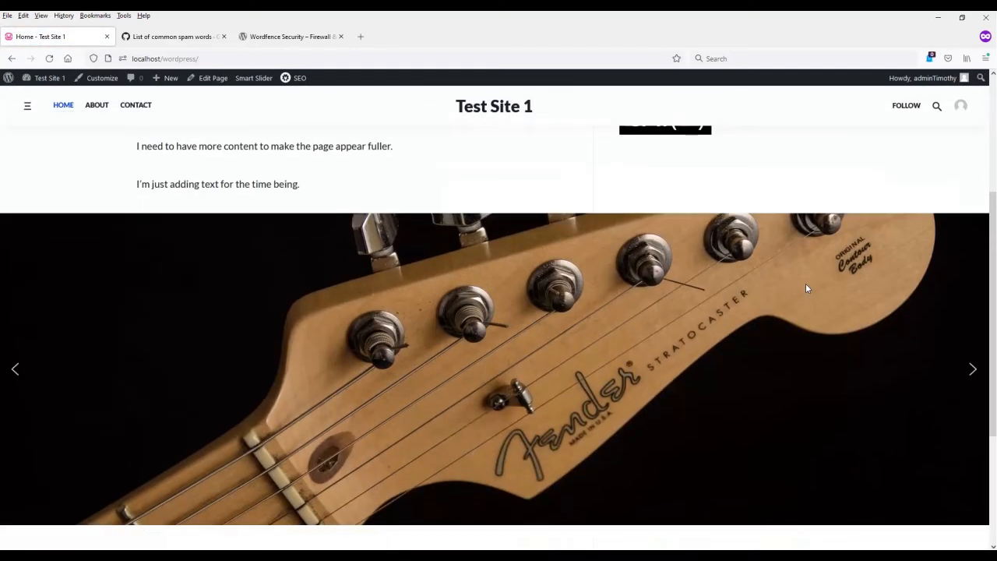